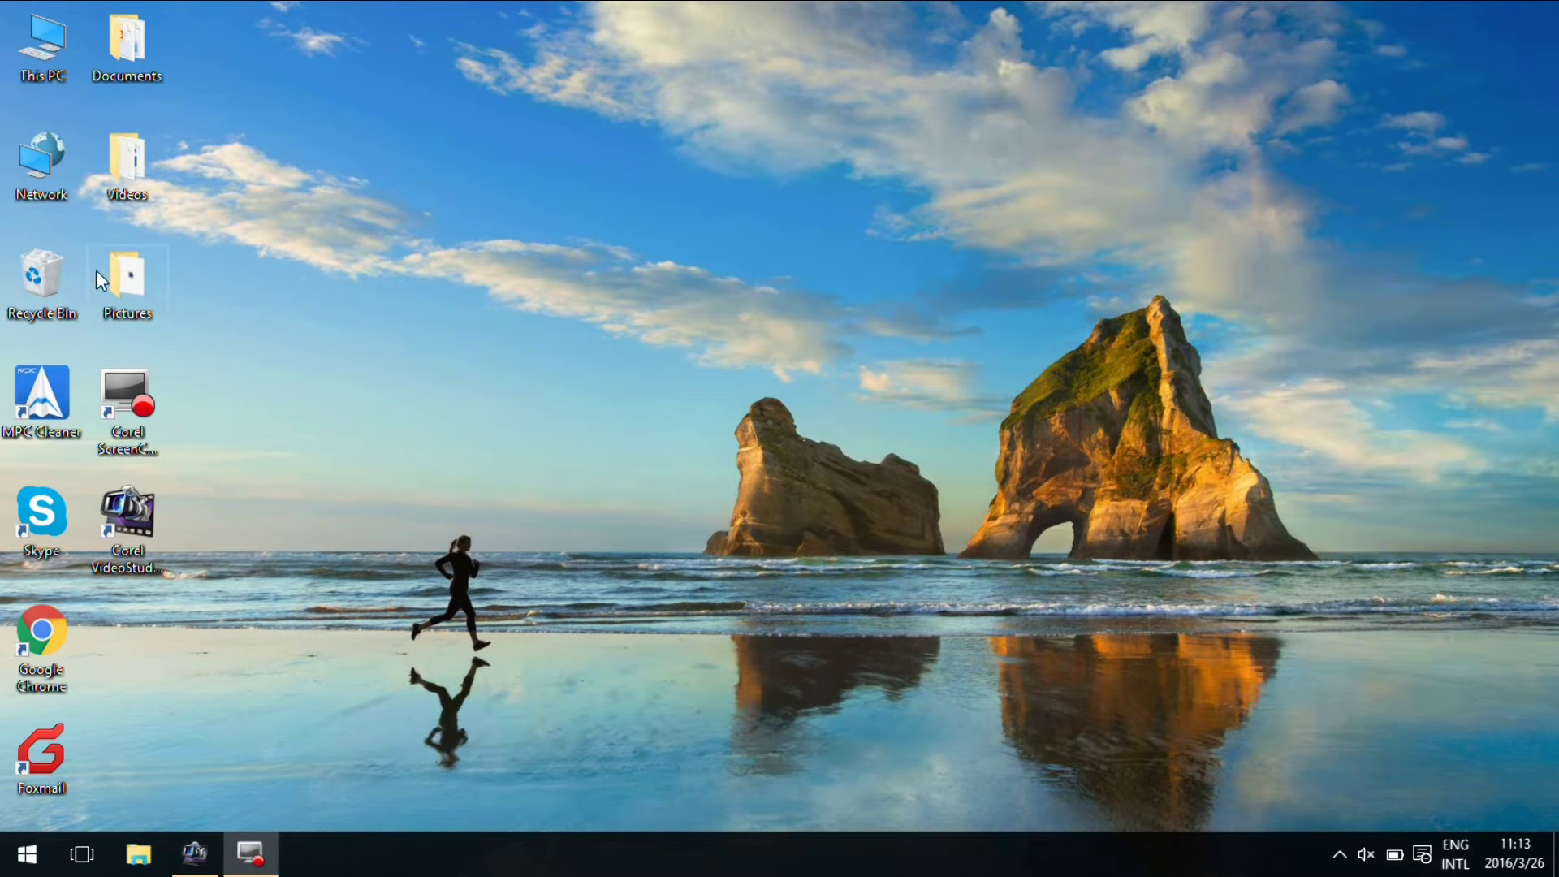
# Step: Open the Wi-Fi adapter's properties from Network Connections and select Internet Protocol Version 4
pyautogui.rightClick(21, 148)
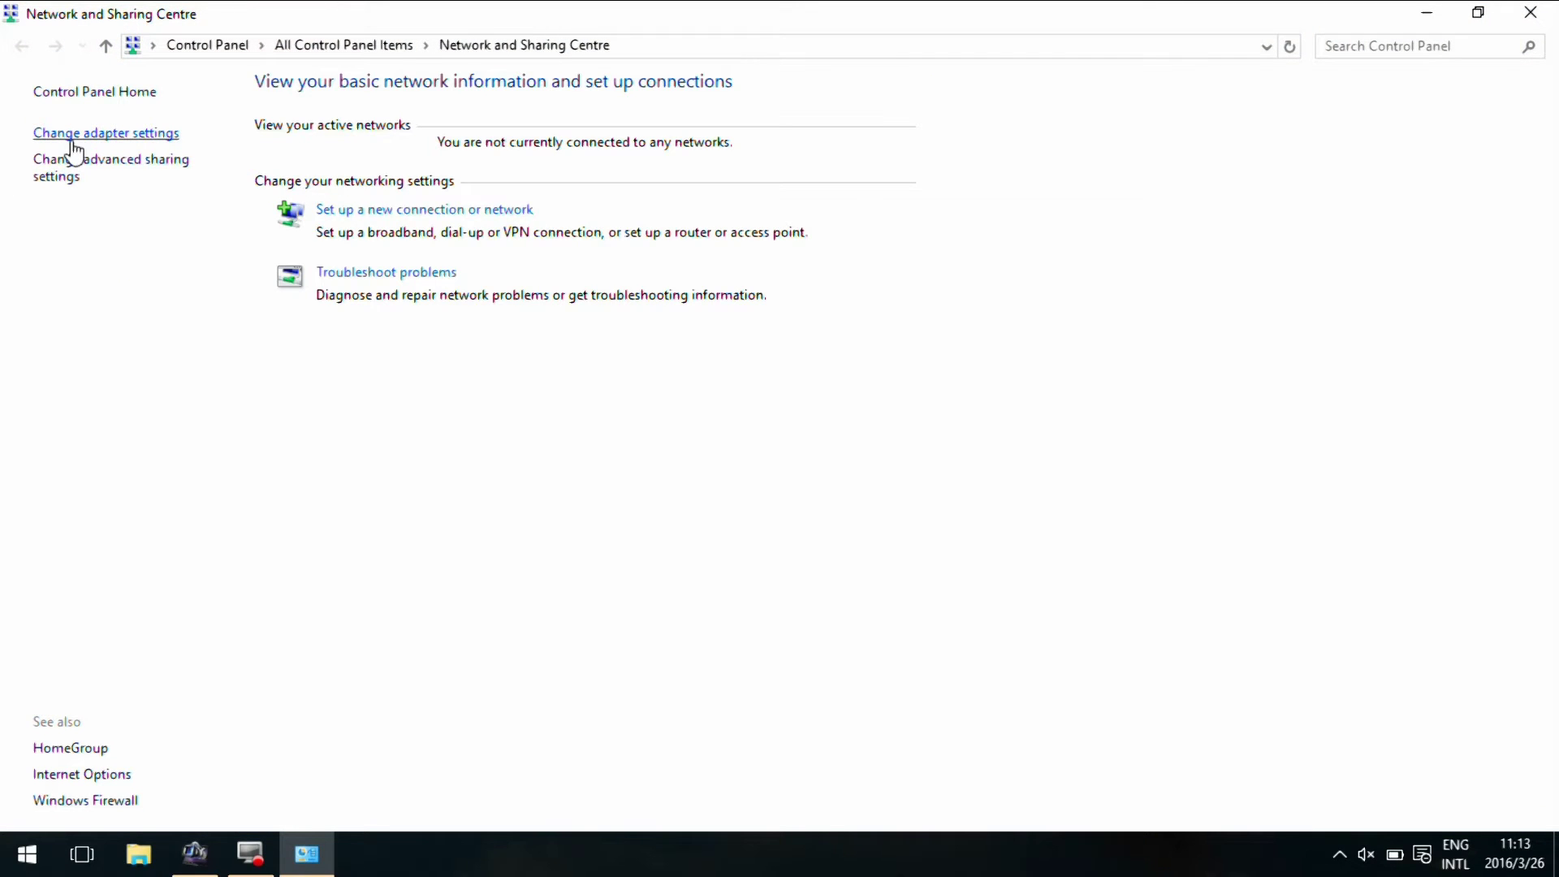
pyautogui.click(72, 137)
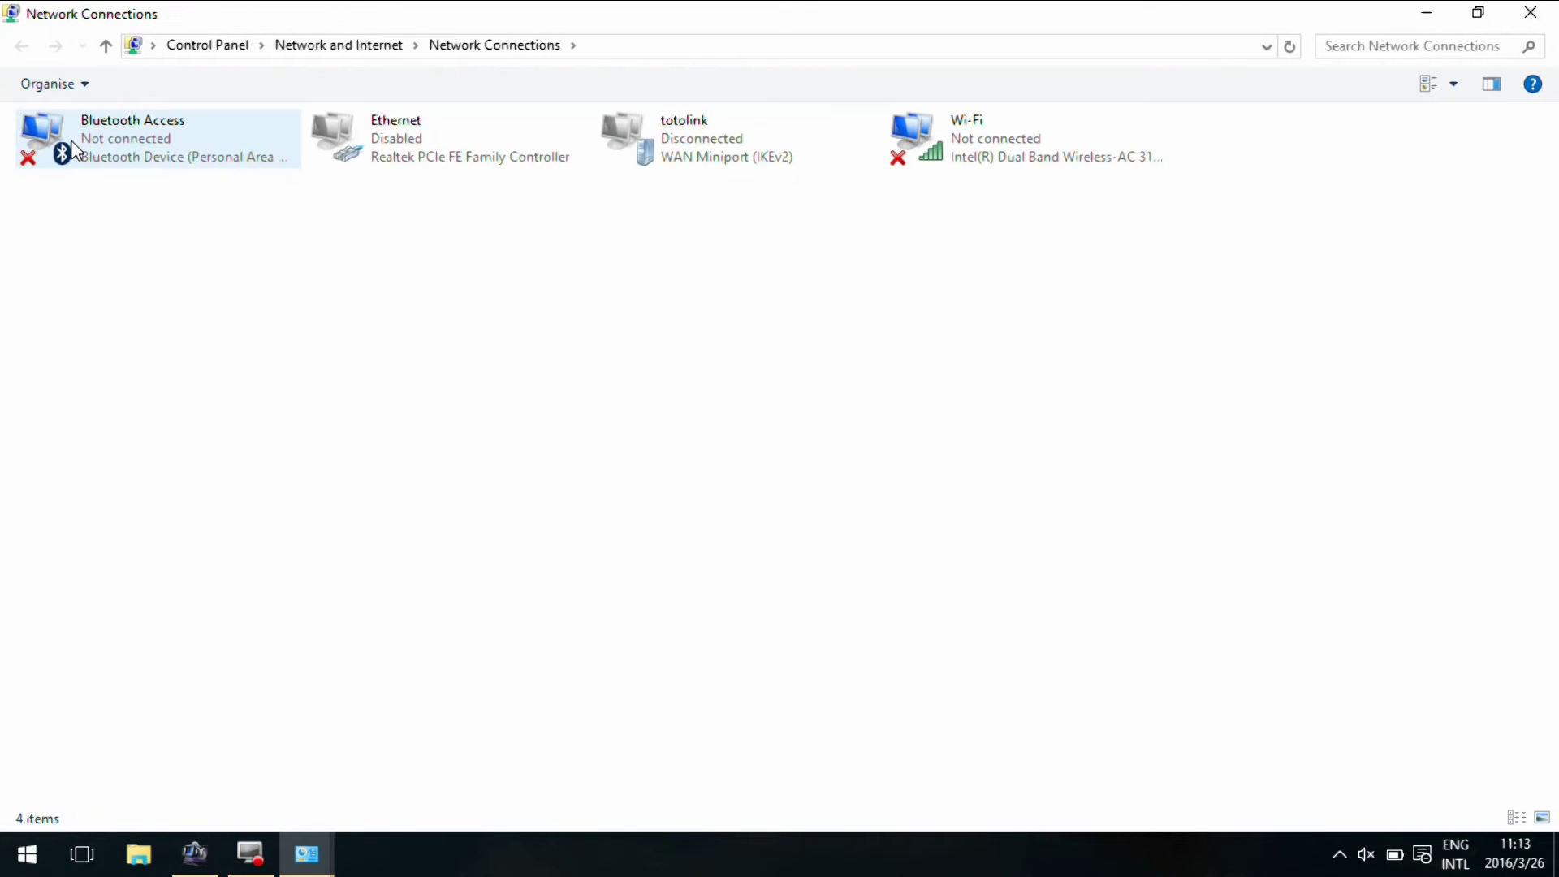
pyautogui.rightClick(977, 150)
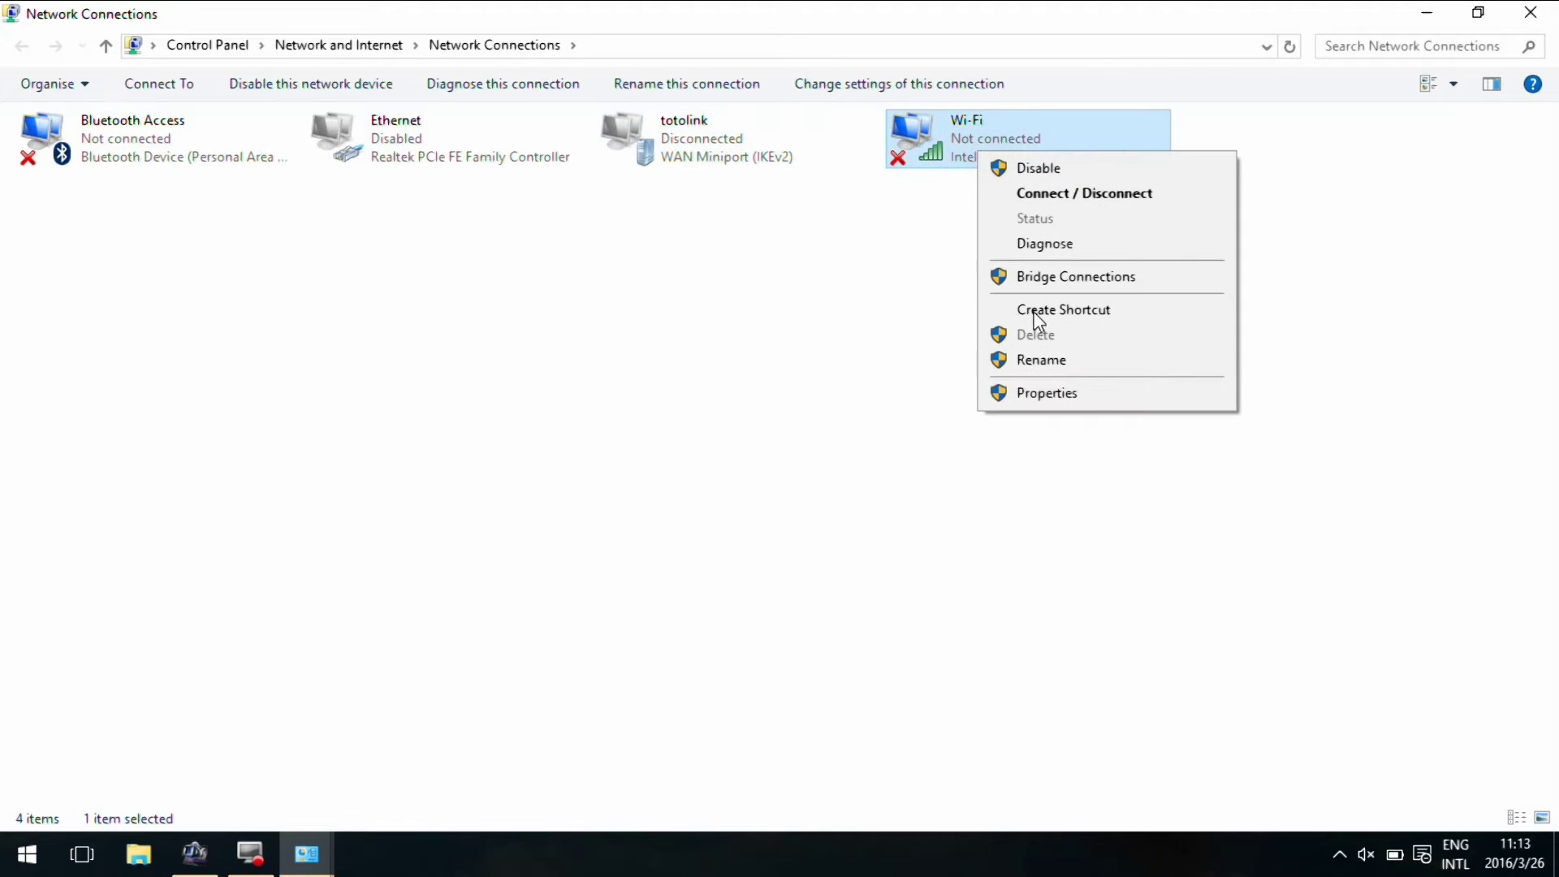
pyautogui.click(1047, 394)
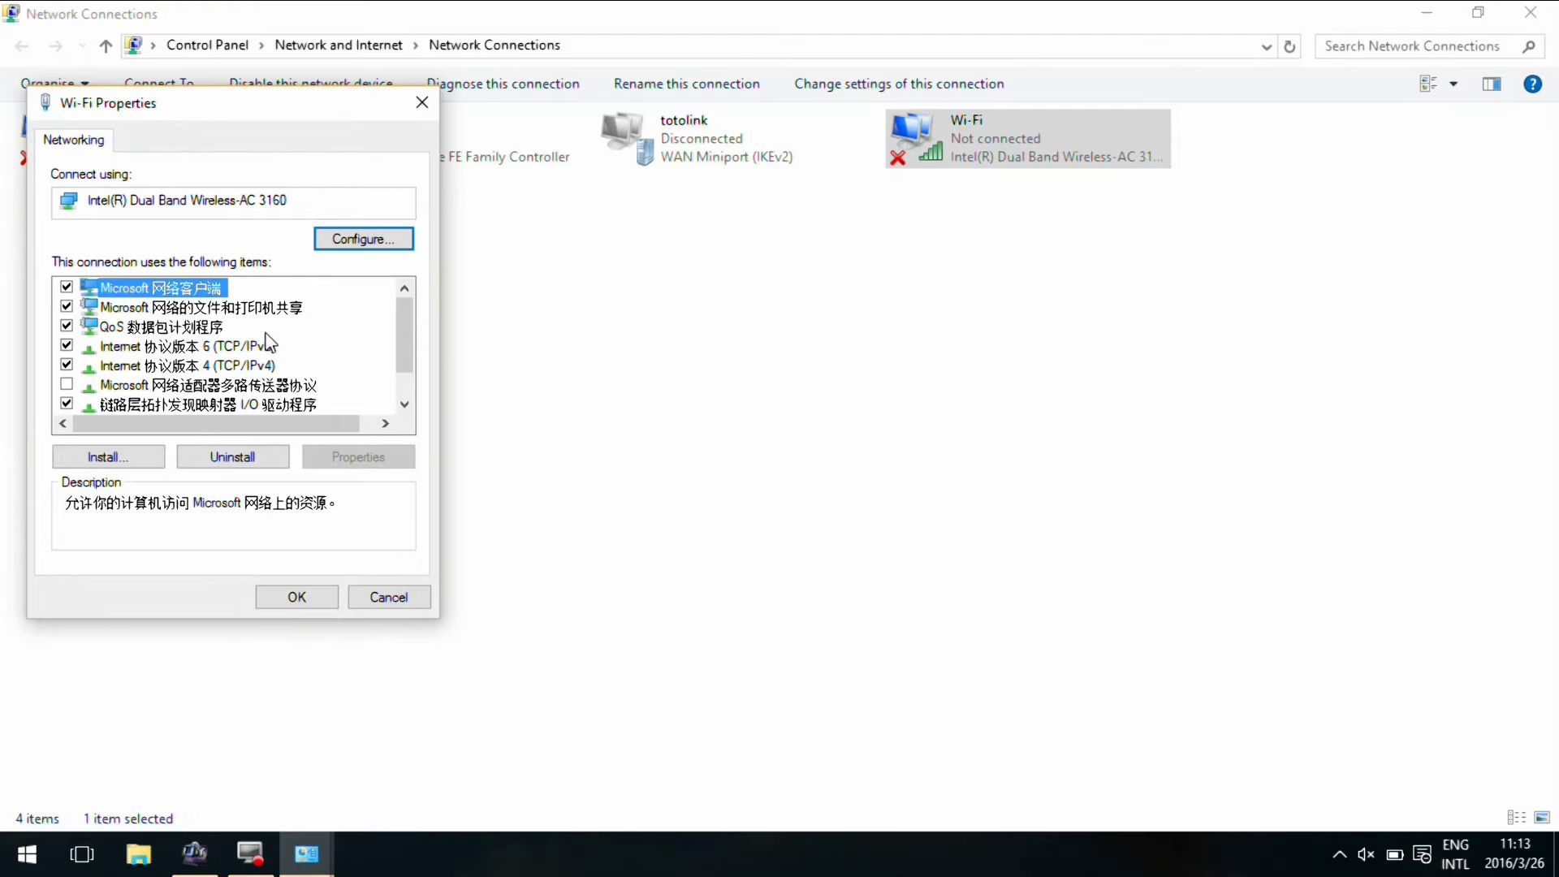
pyautogui.click(246, 367)
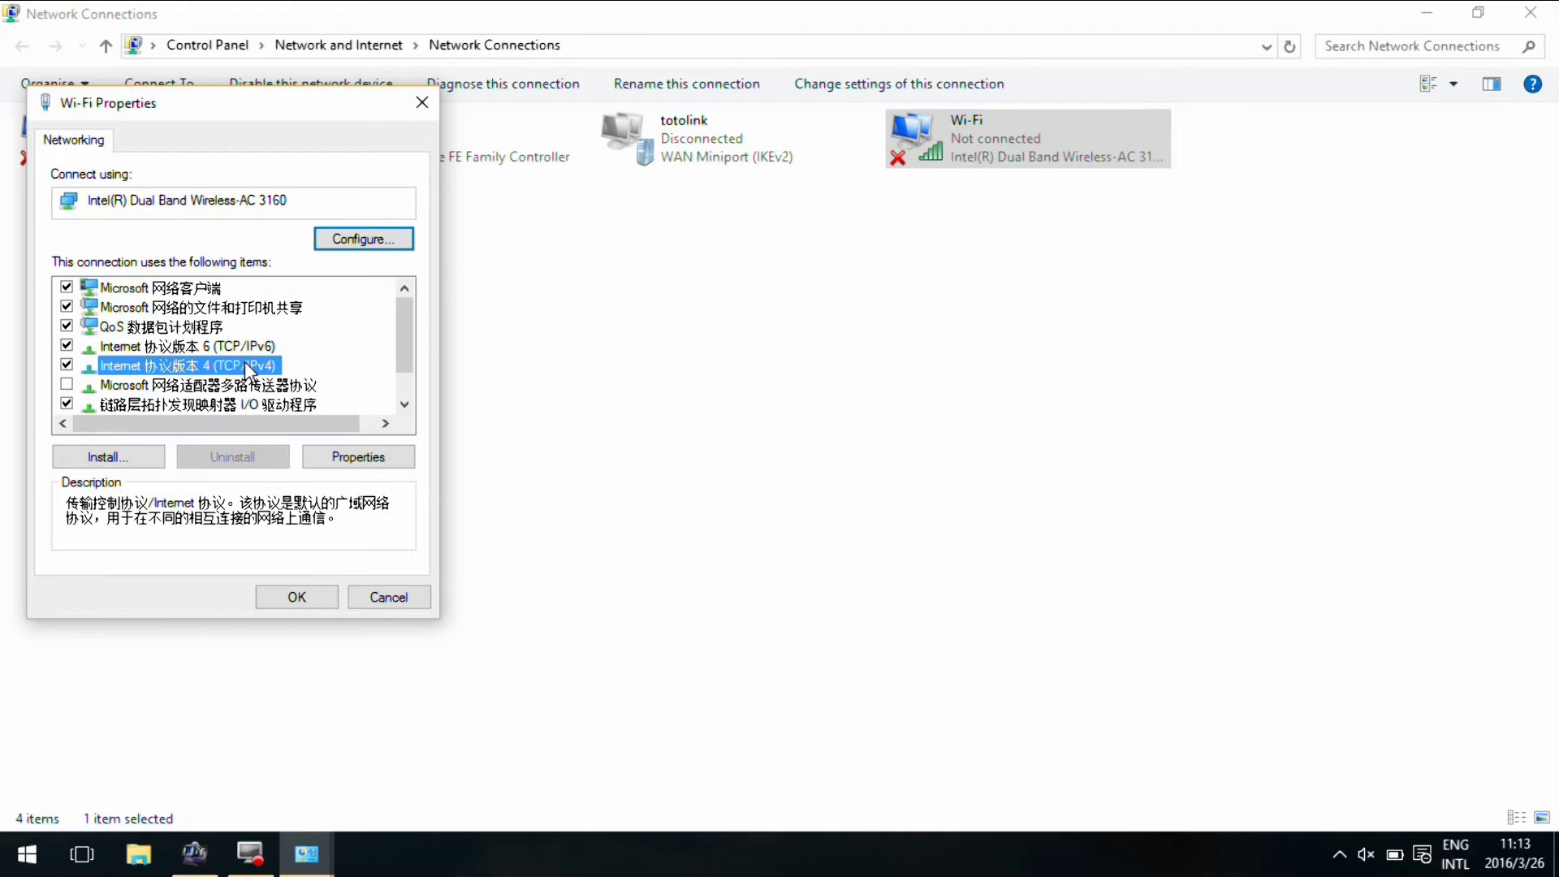
# Step: Switch the Wi-Fi adapter's IPv4 to 'Obtain an IP address automatically' and save with OK
pyautogui.doubleClick(245, 365)
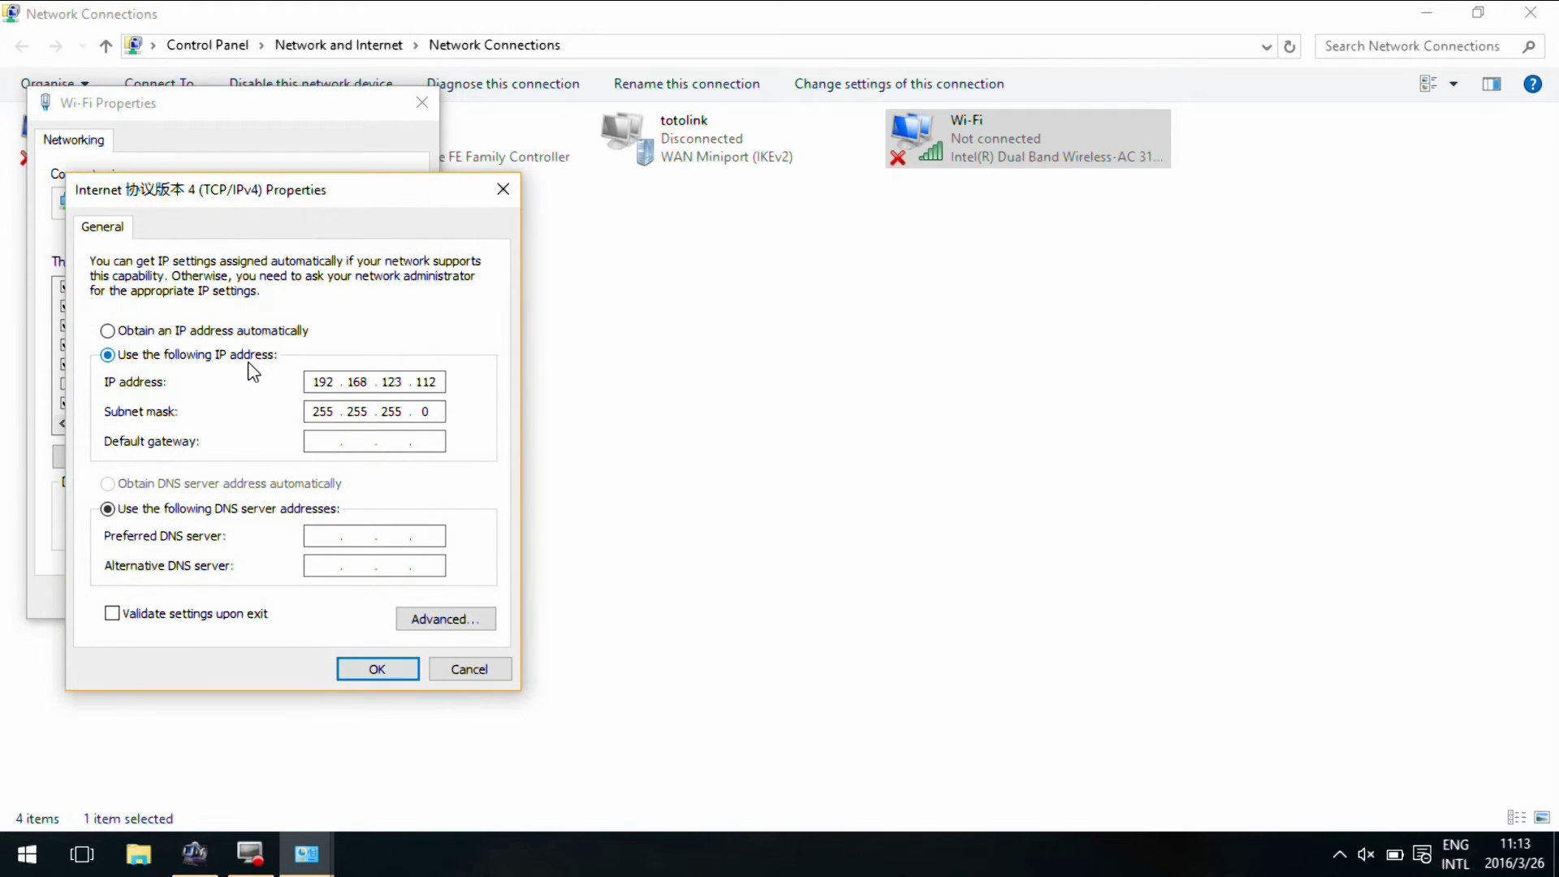
pyautogui.click(112, 331)
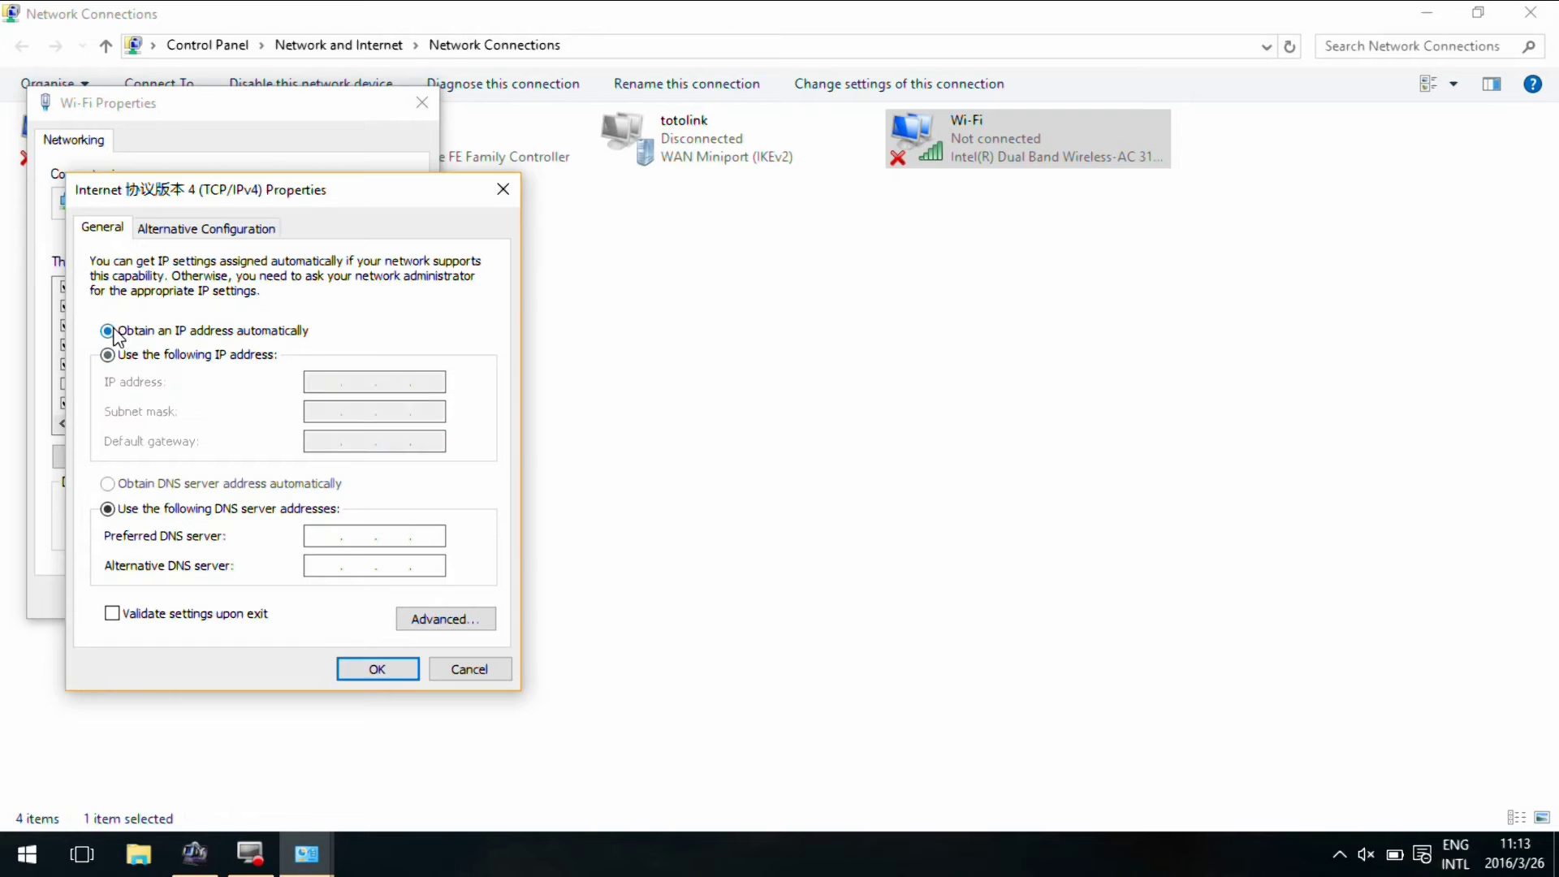
pyautogui.press('Escape')
pyautogui.doubleClick(247, 362)
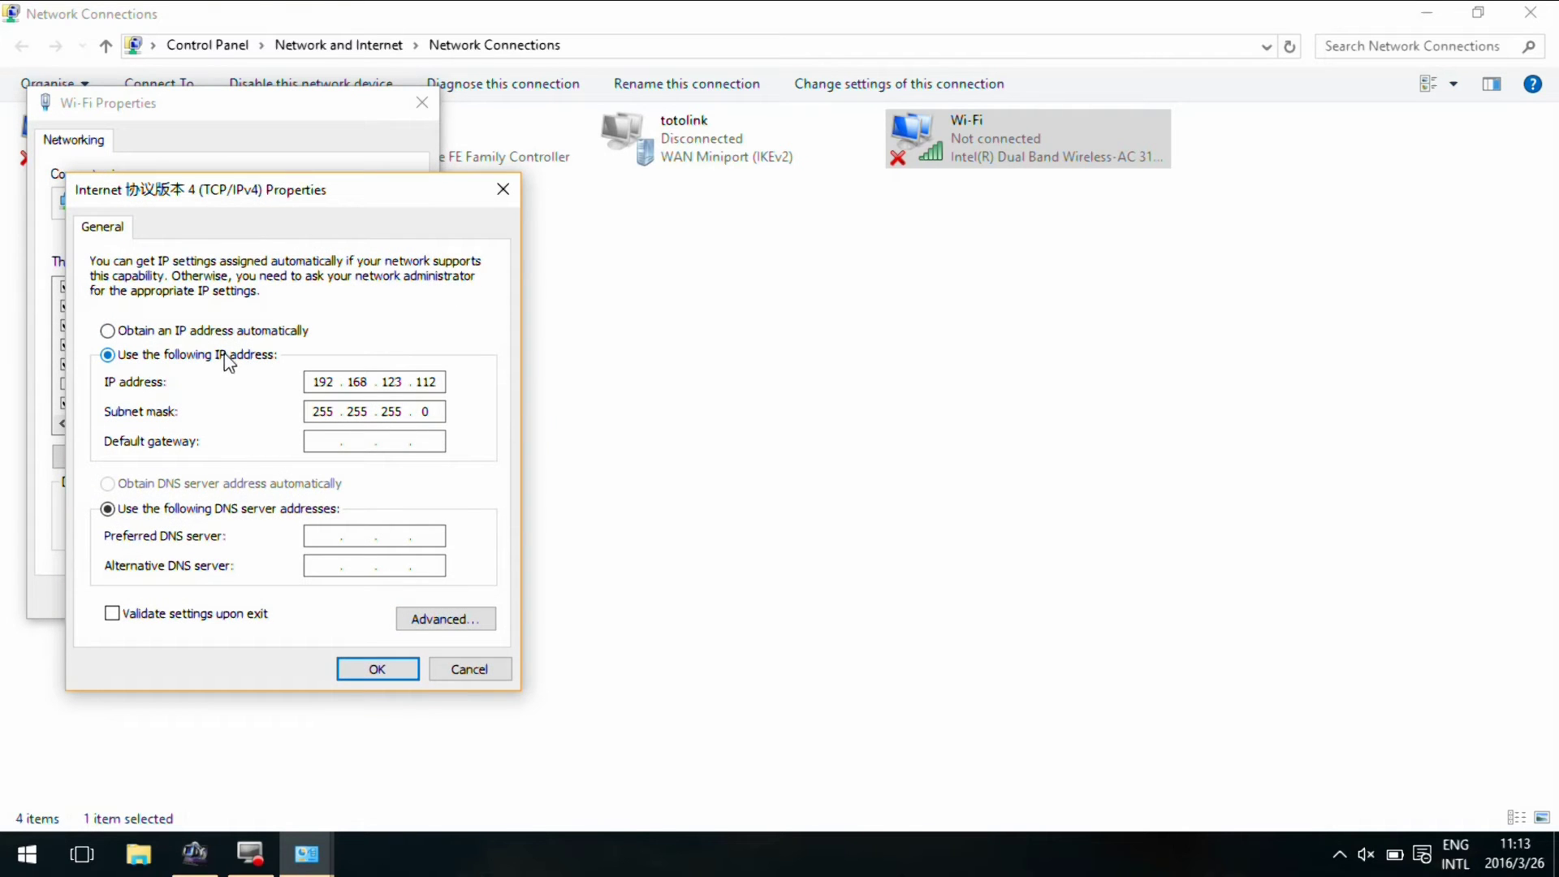
pyautogui.click(112, 331)
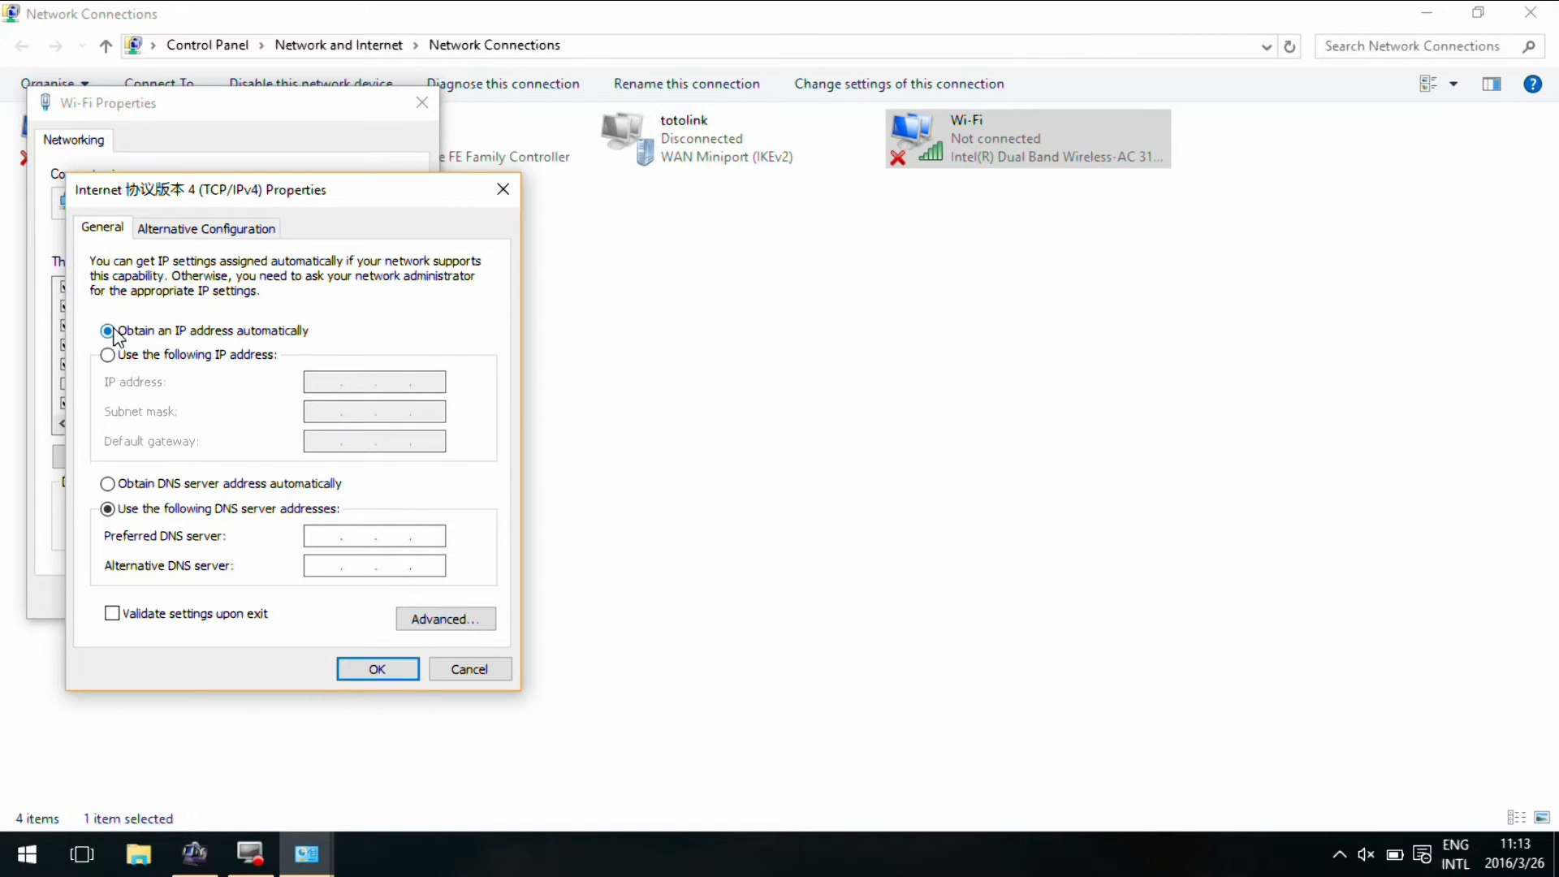
pyautogui.click(363, 660)
pyautogui.click(308, 593)
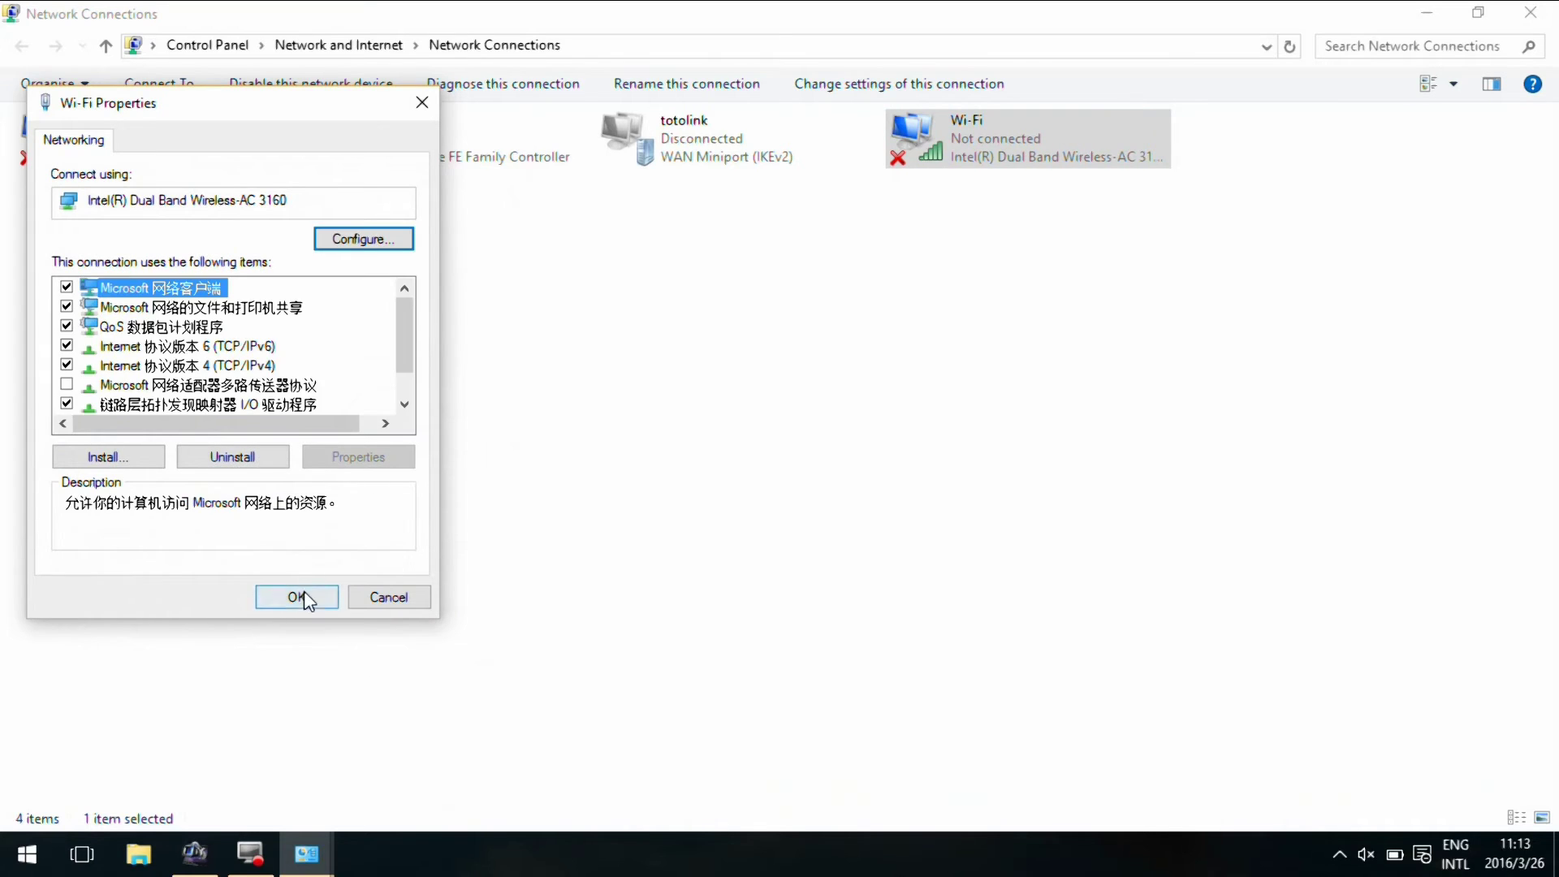
pyautogui.click(305, 595)
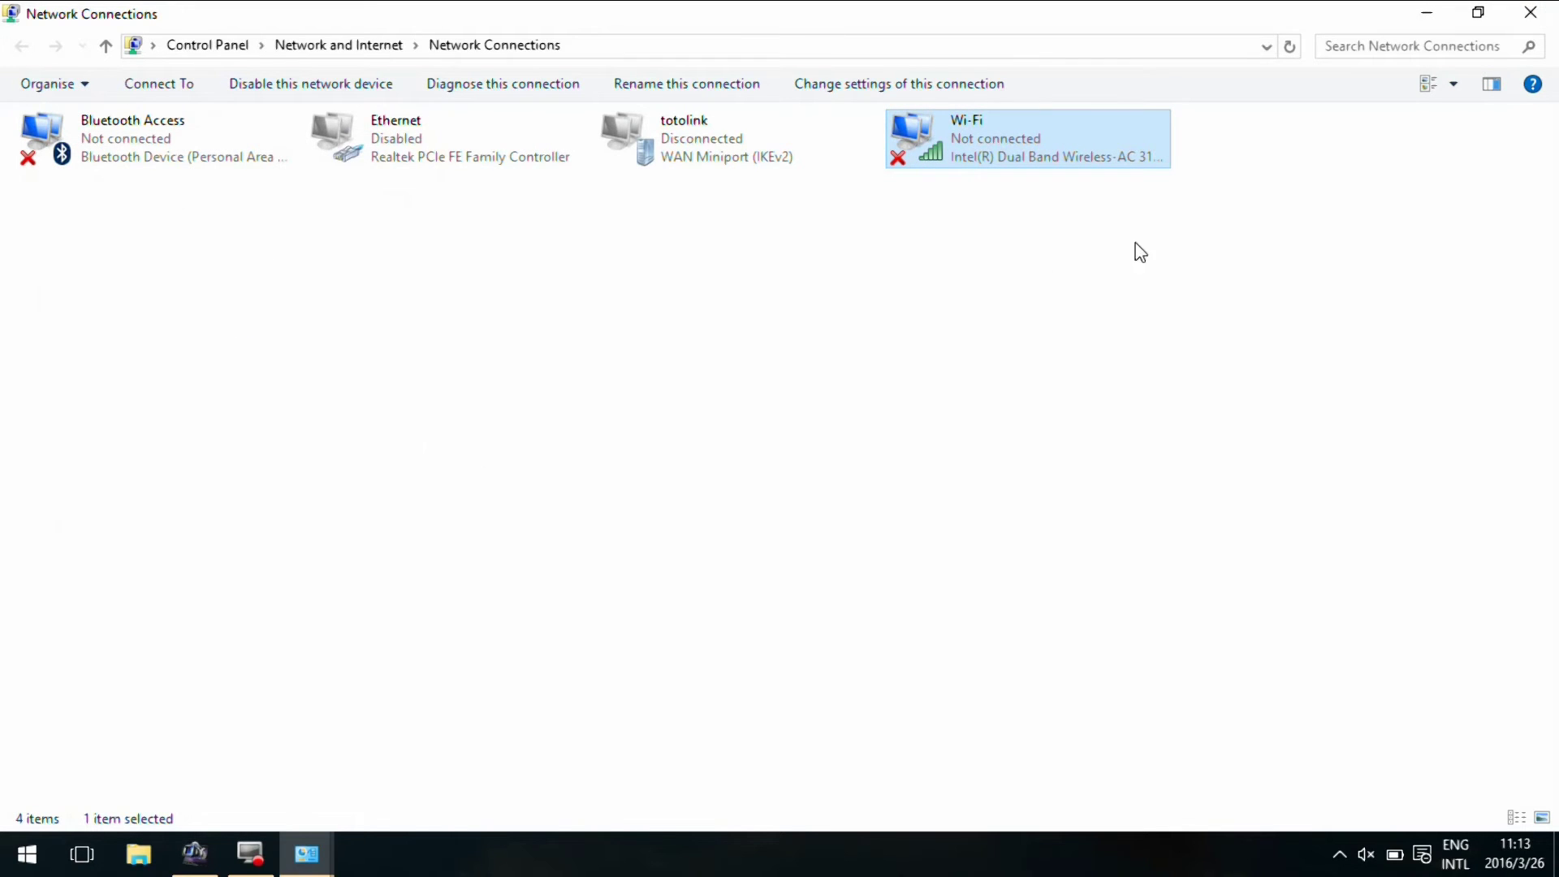
# Step: Join the open TOTOLINK_N150RT Wi-Fi network from the taskbar network flyout
pyautogui.click(1531, 14)
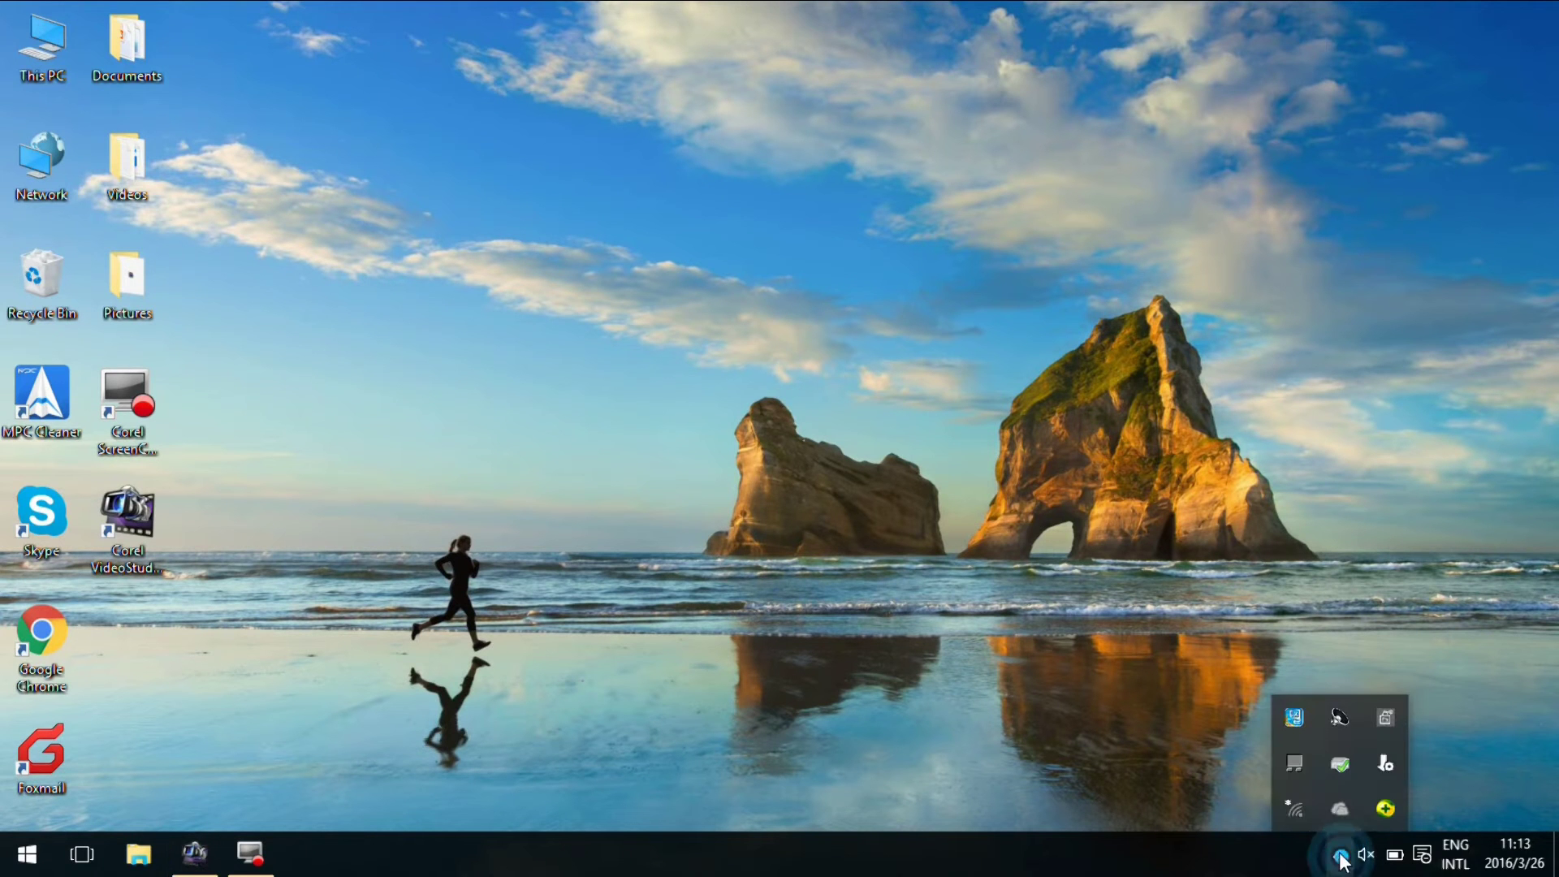
pyautogui.click(1308, 820)
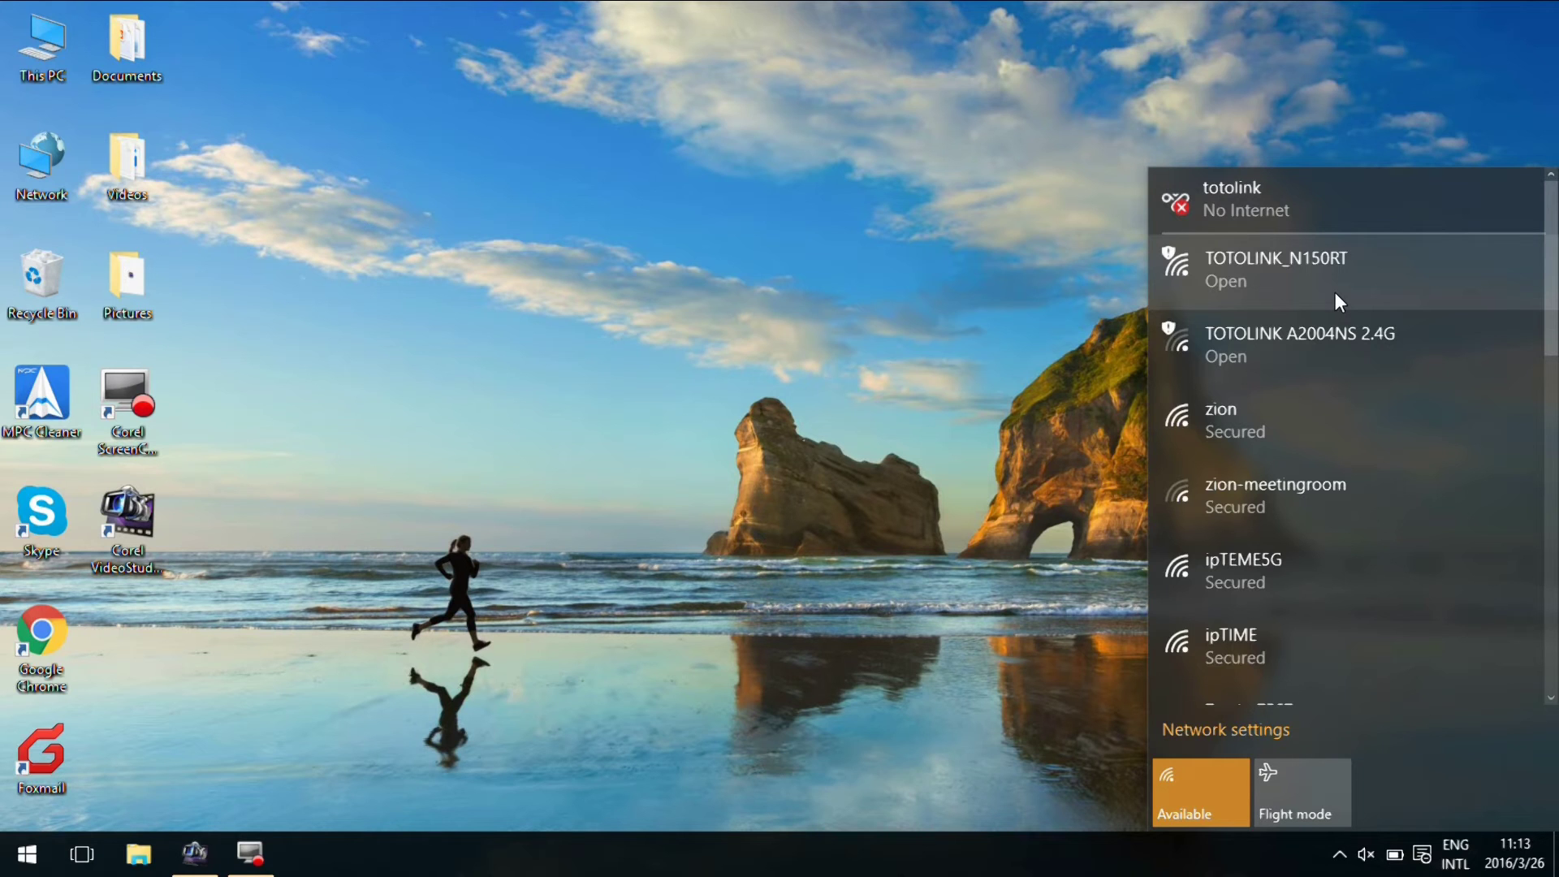
pyautogui.click(1336, 293)
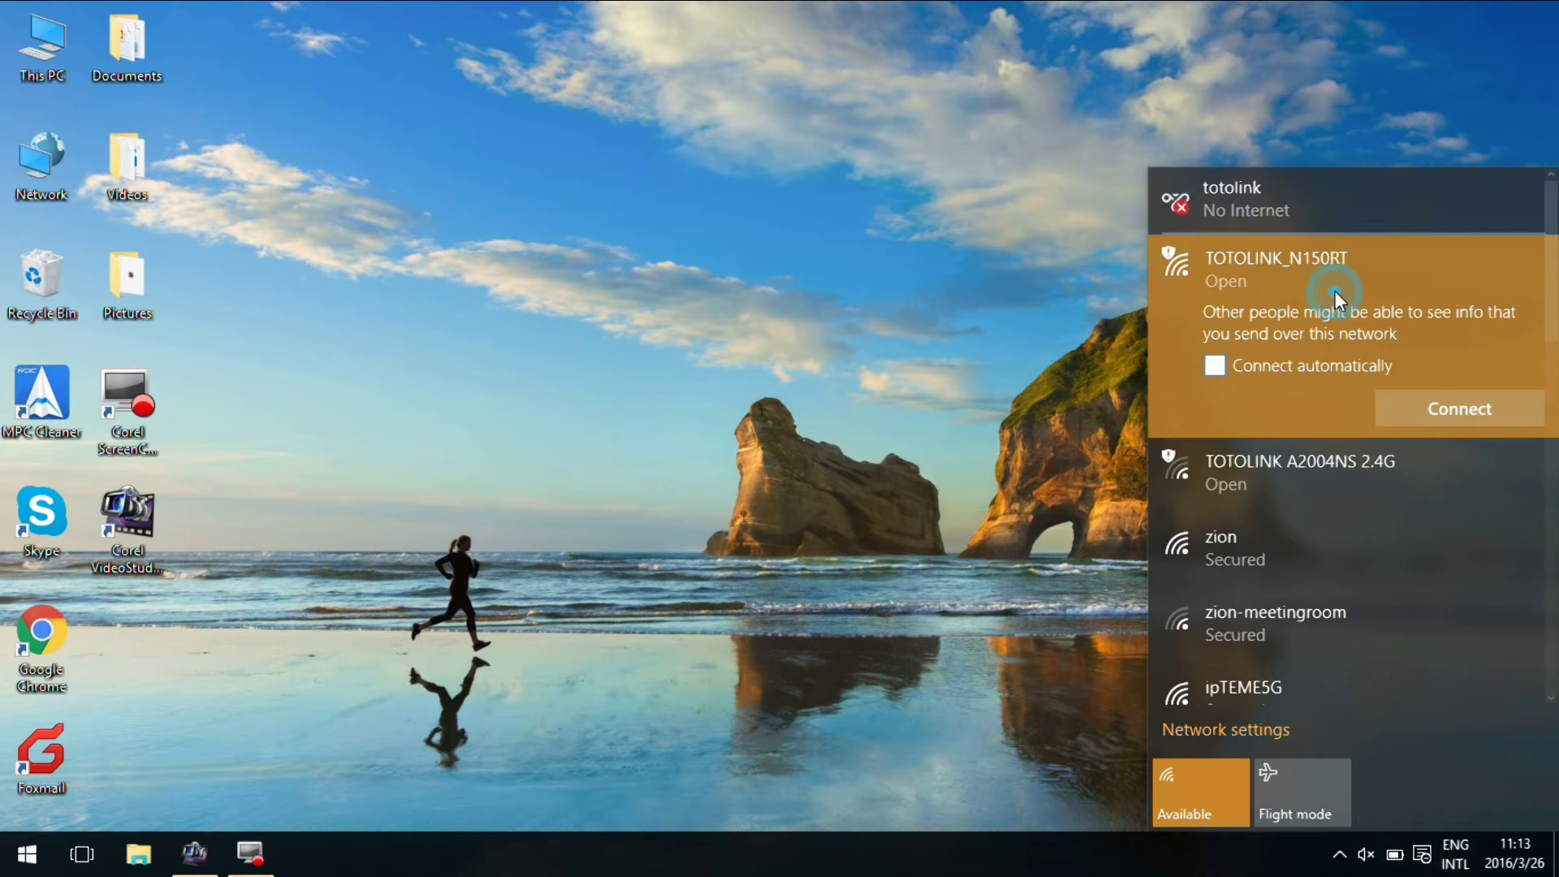
pyautogui.click(1416, 401)
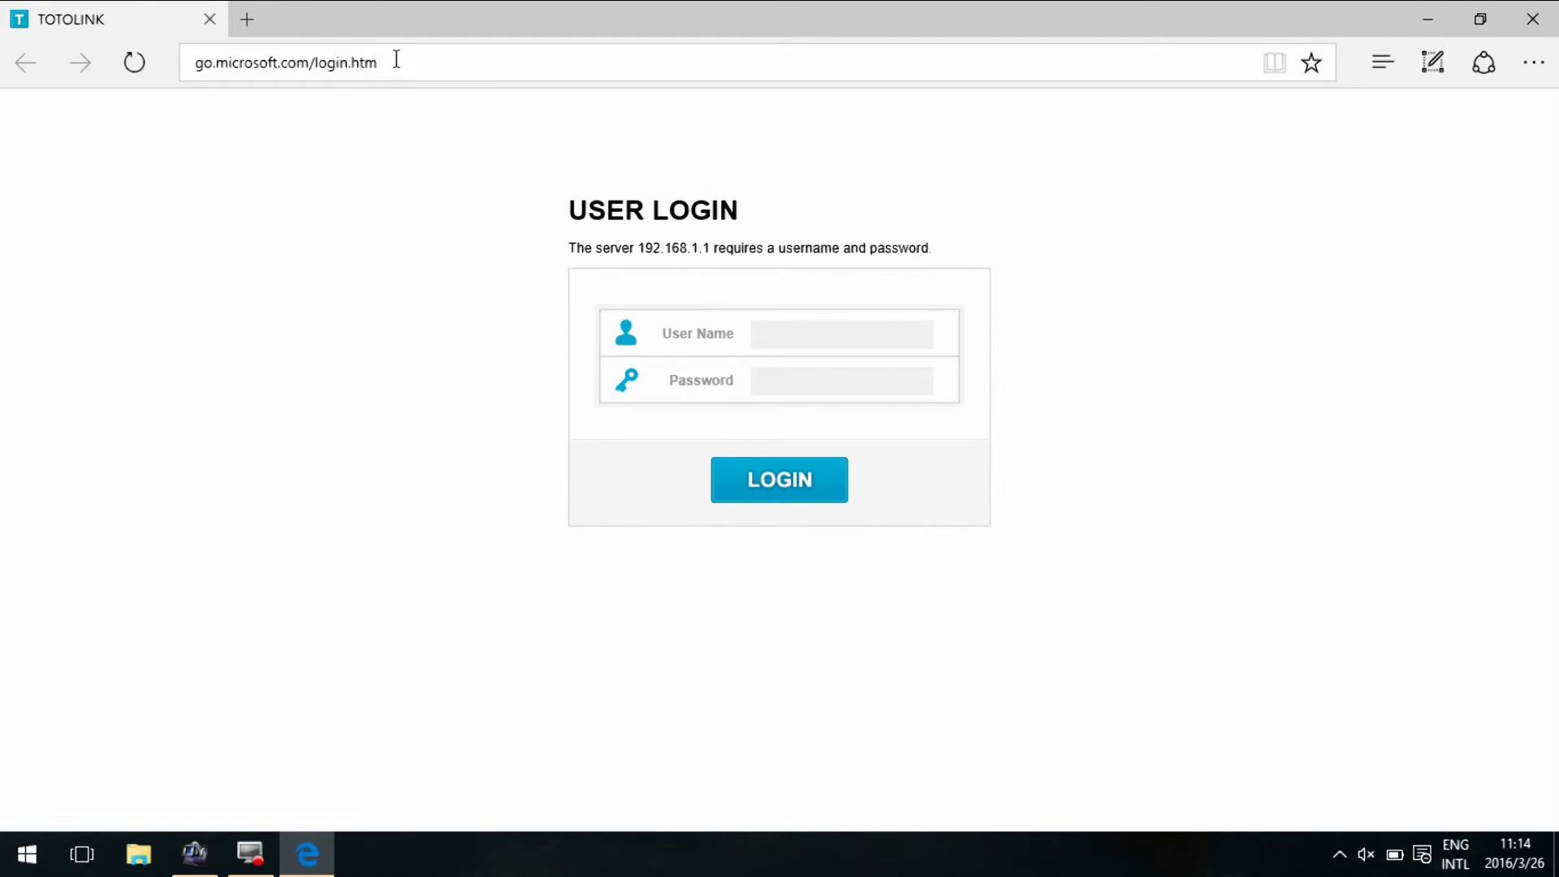
# Step: Browse to the router at 192.168.1.1 in Edge
pyautogui.click(350, 65)
pyautogui.write('19')
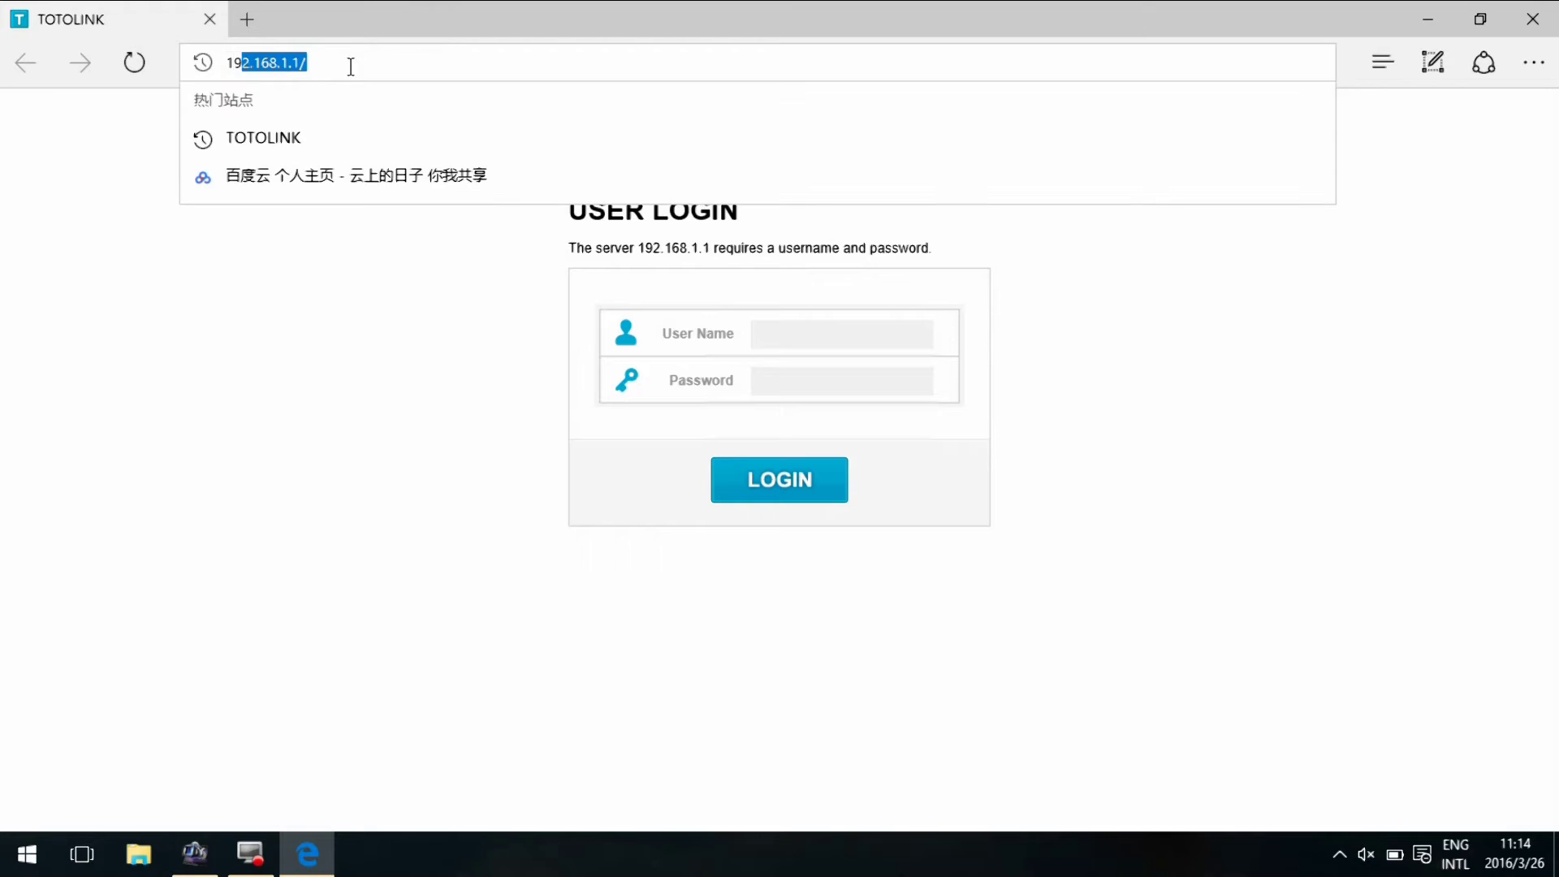
pyautogui.write('2.1')
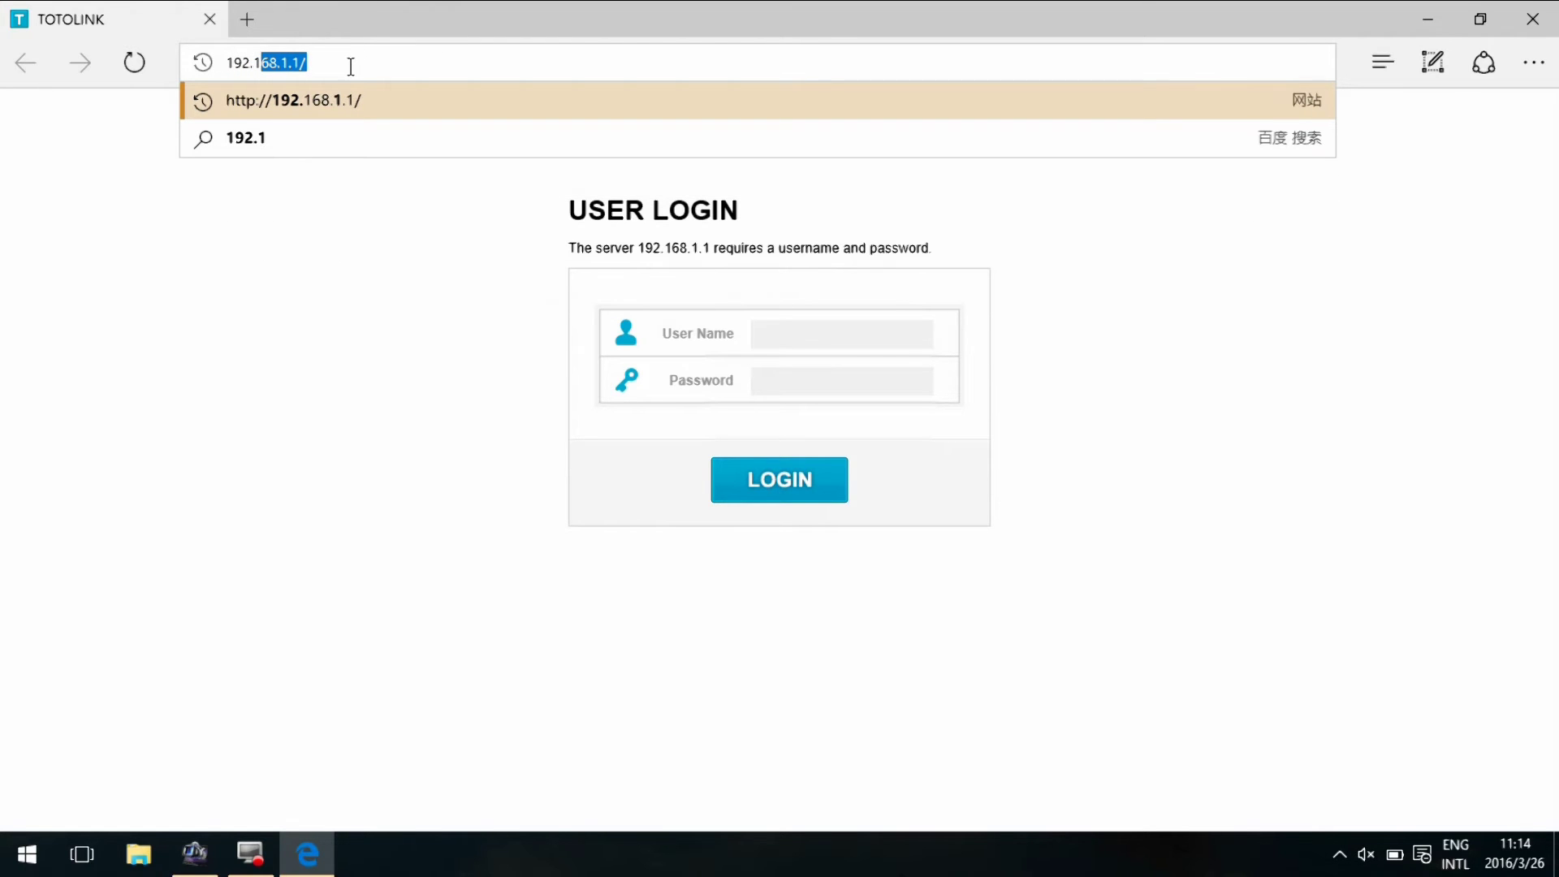
pyautogui.write('68.1')
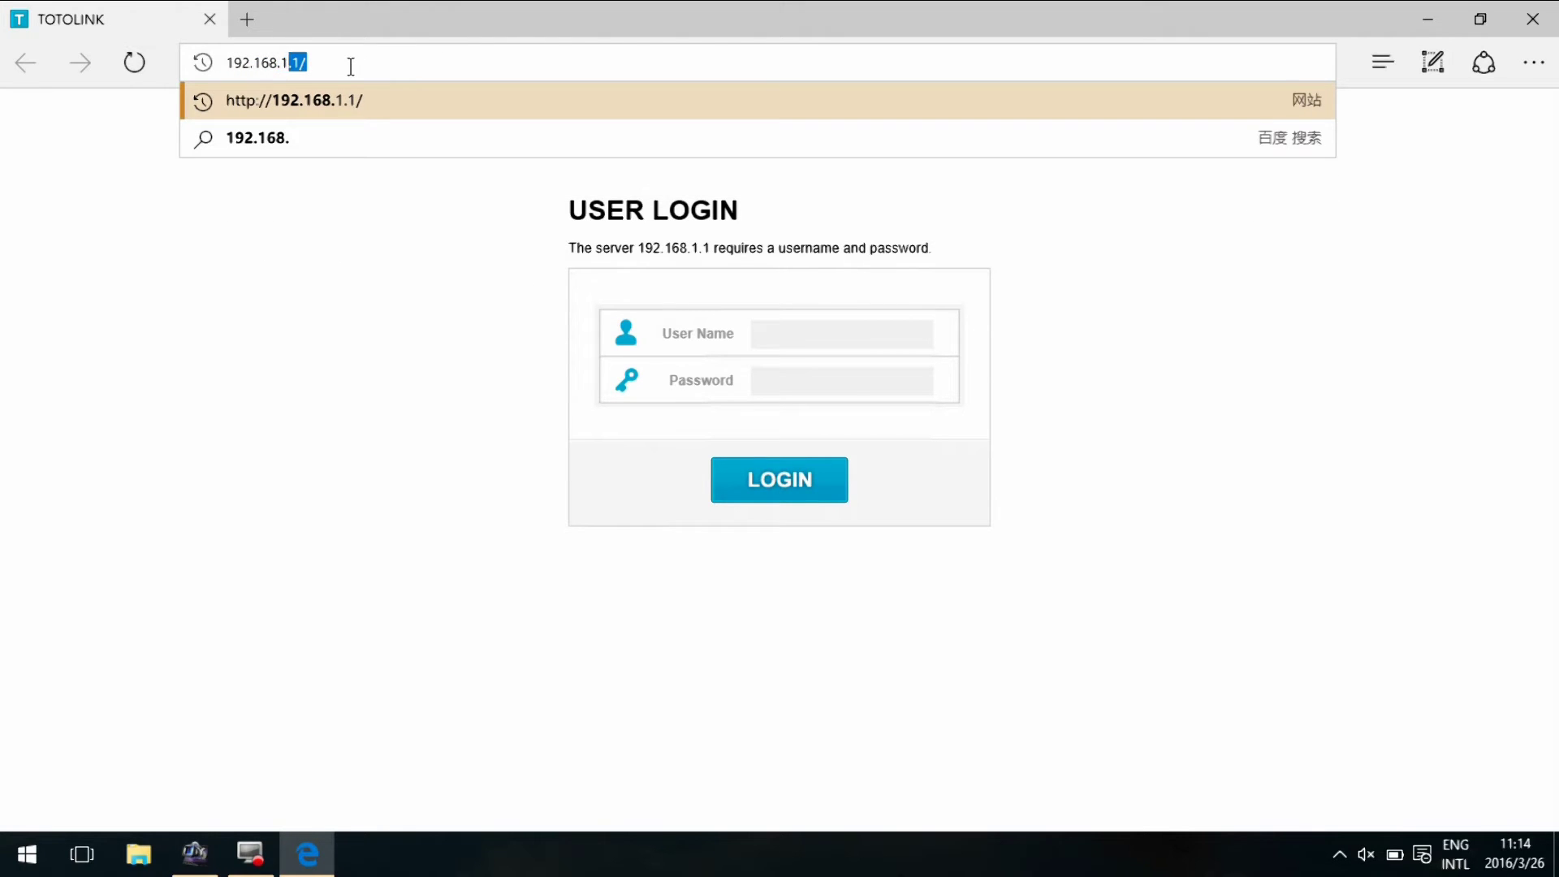
pyautogui.write('.1')
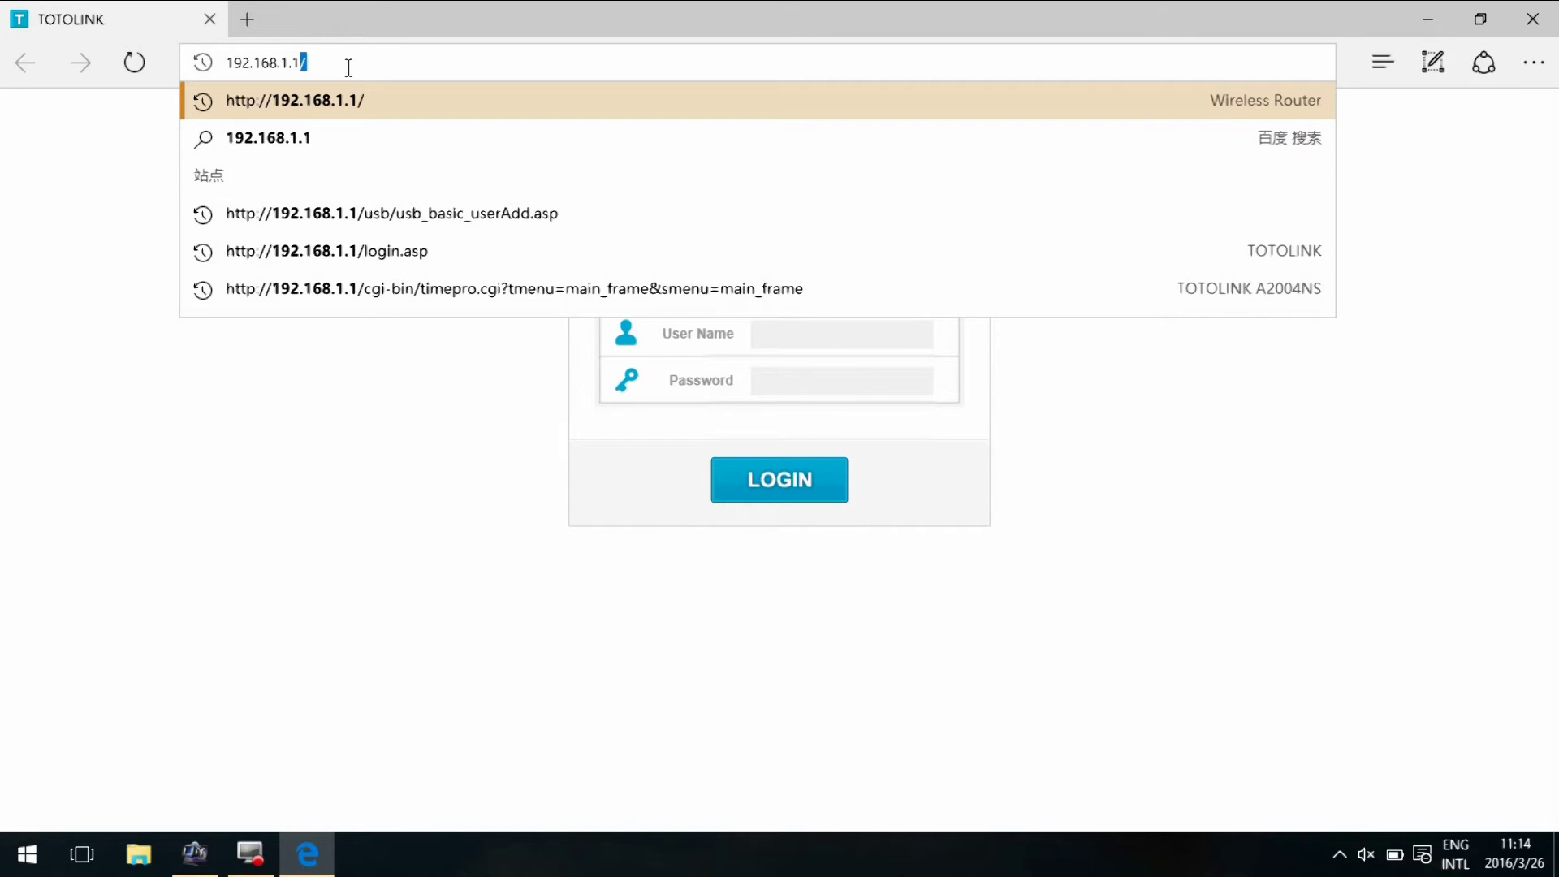
pyautogui.press('Return')
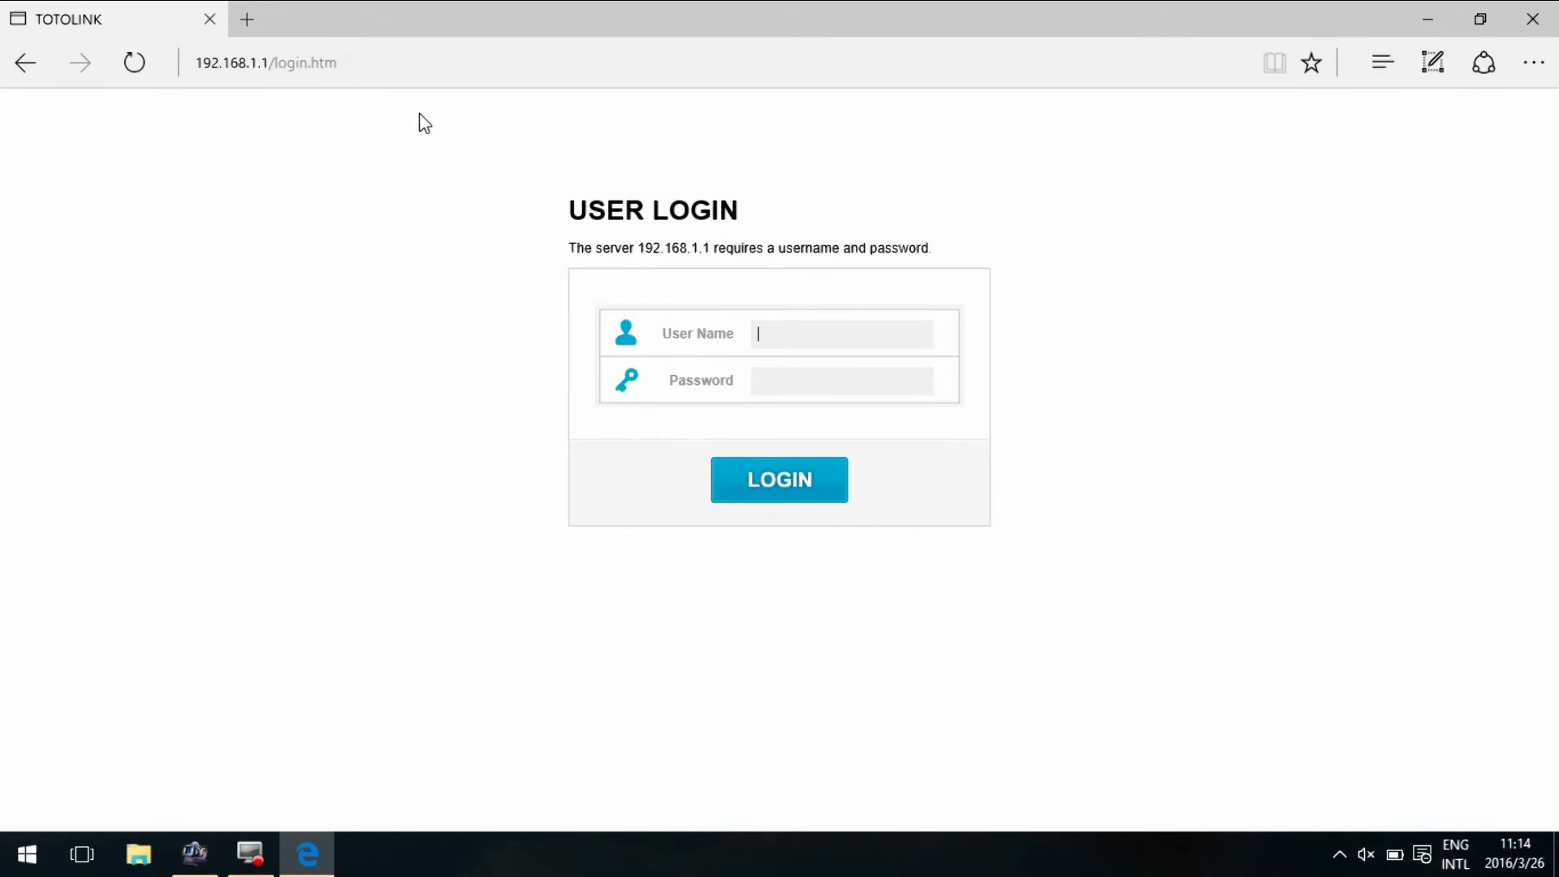
# Step: Log in to the router management page as admin with its password
pyautogui.click(826, 342)
pyautogui.write('adm')
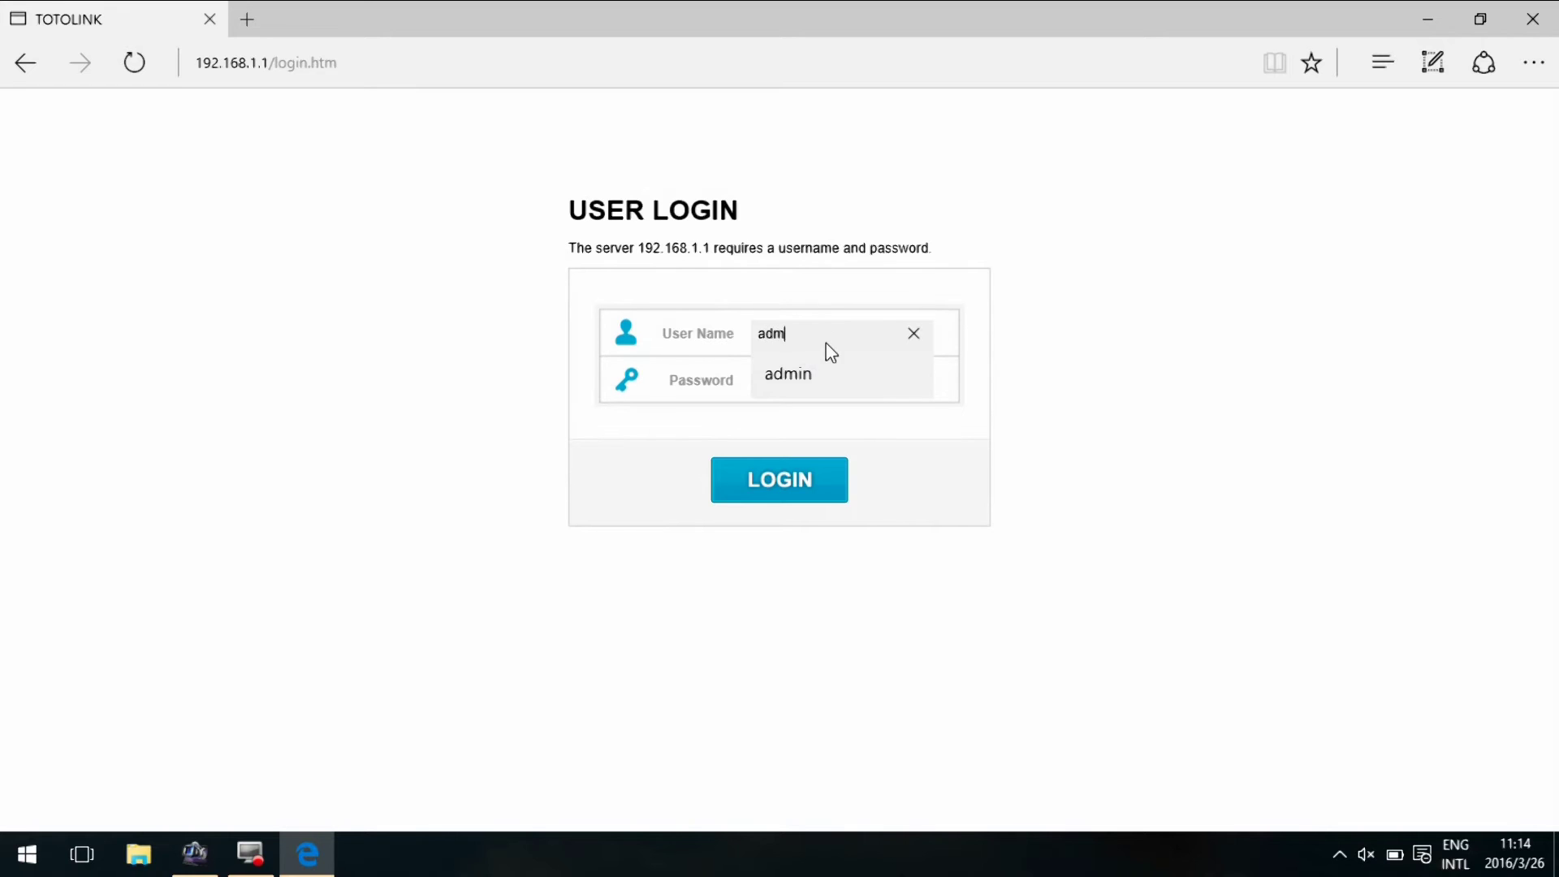
pyautogui.write('in')
pyautogui.press('Tab')
pyautogui.write('a')
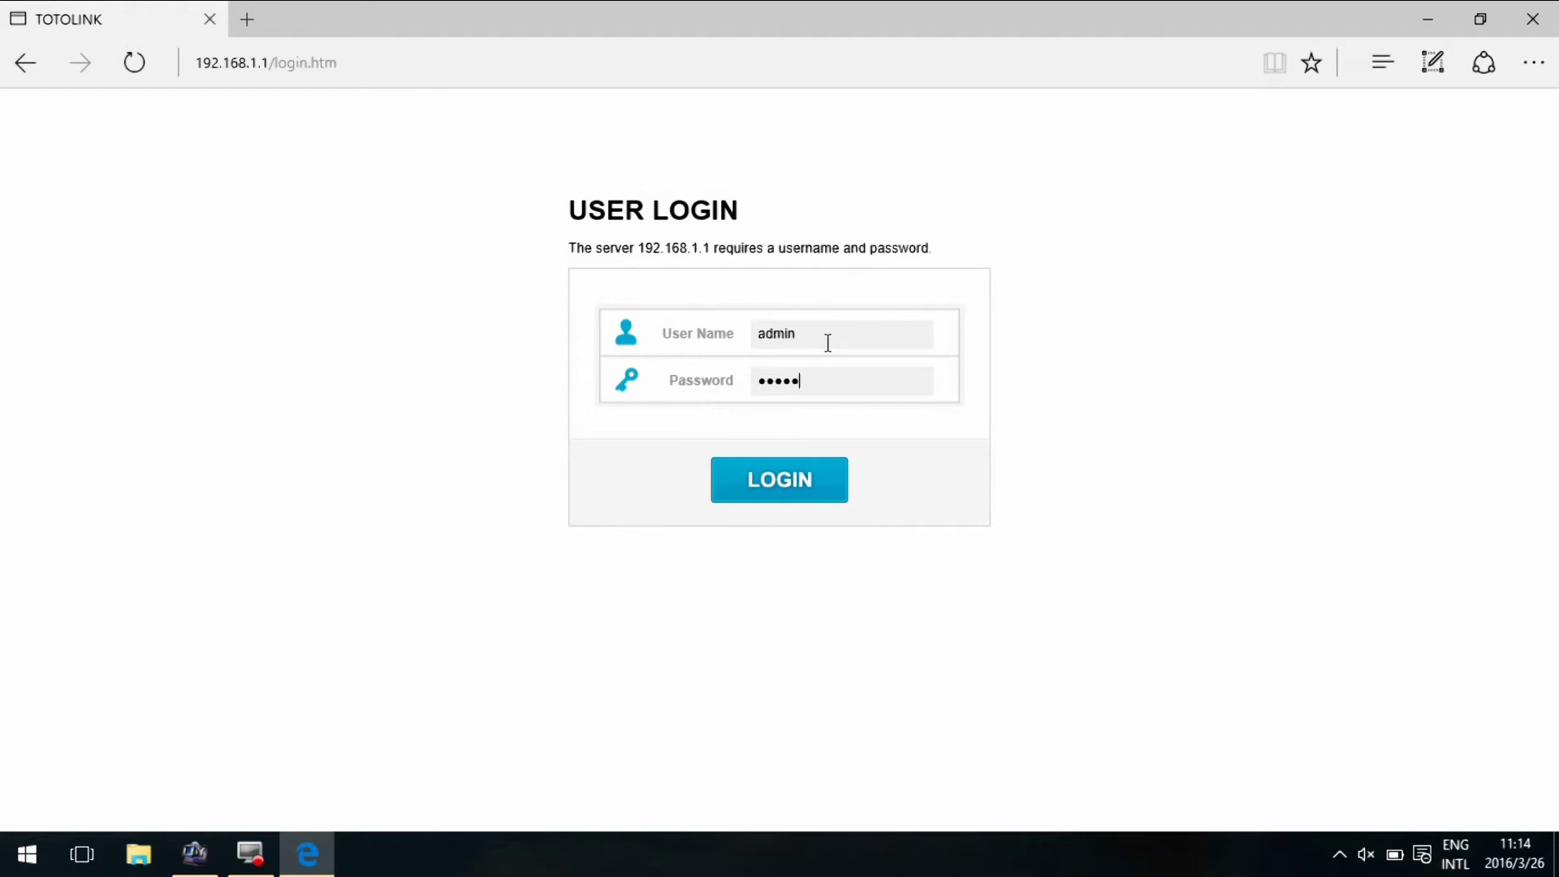
pyautogui.click(829, 485)
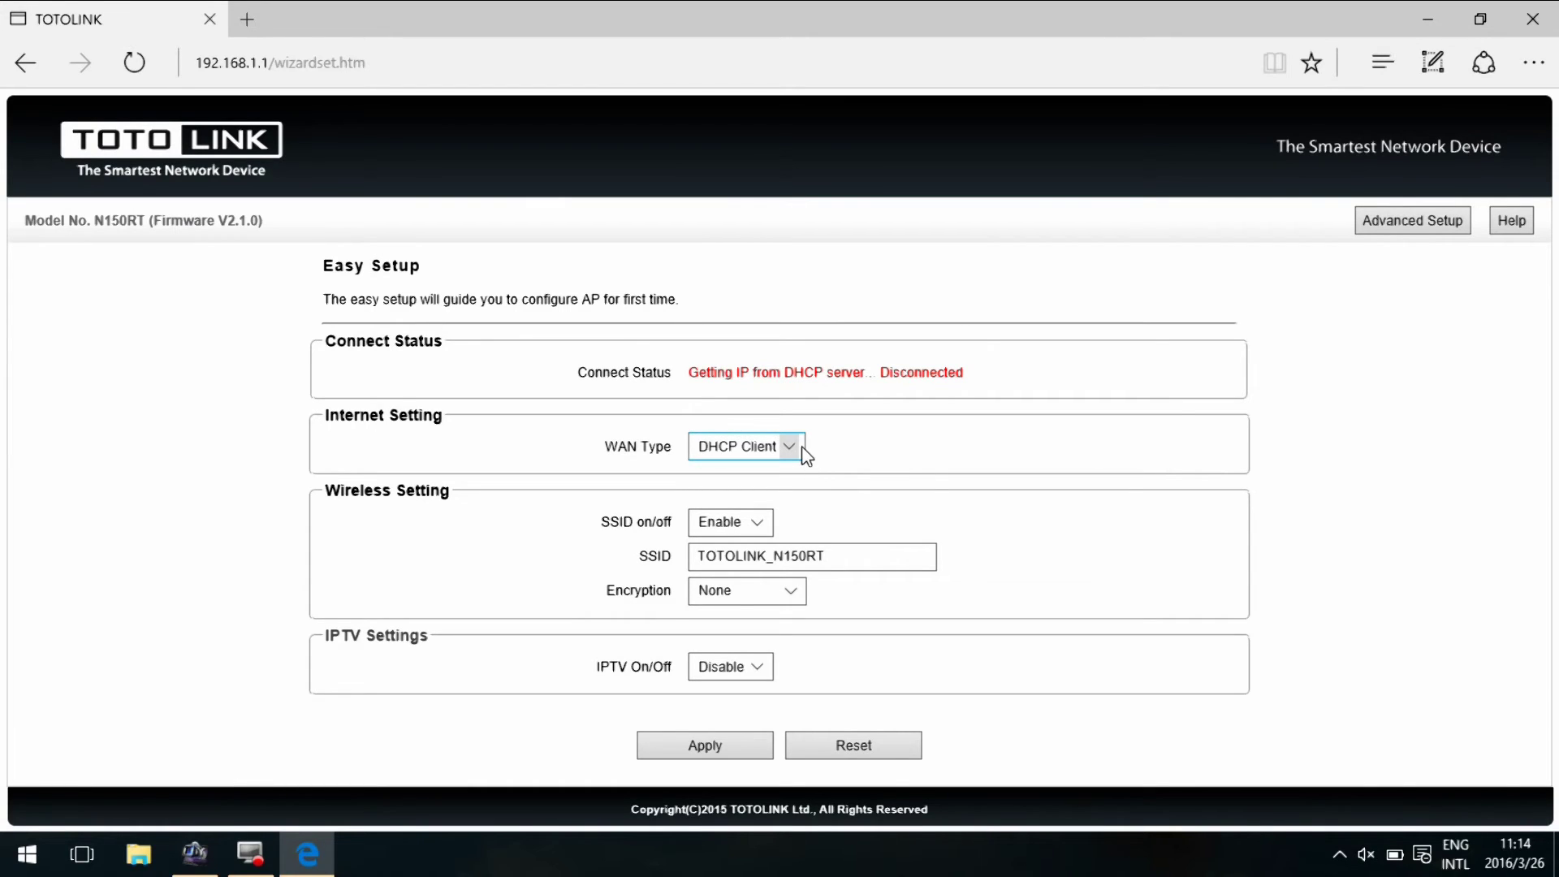
# Step: Expand the WAN Type dropdown on the Easy Setup page to list connection types
pyautogui.click(802, 448)
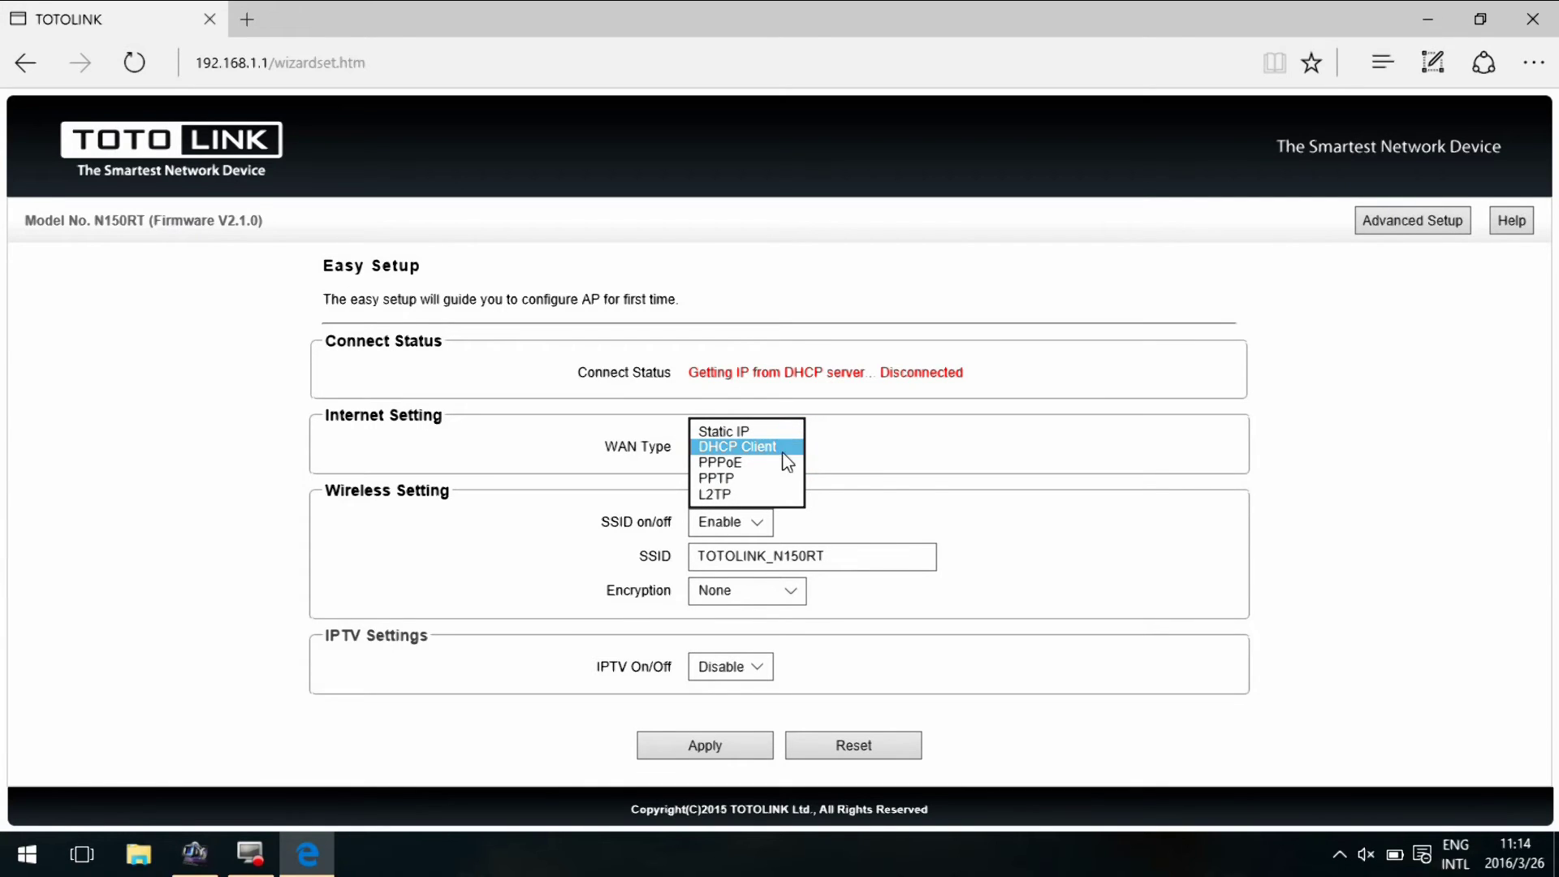
# Step: Set WAN type to PPPoE and enter the saved broadband user name and password
pyautogui.click(775, 474)
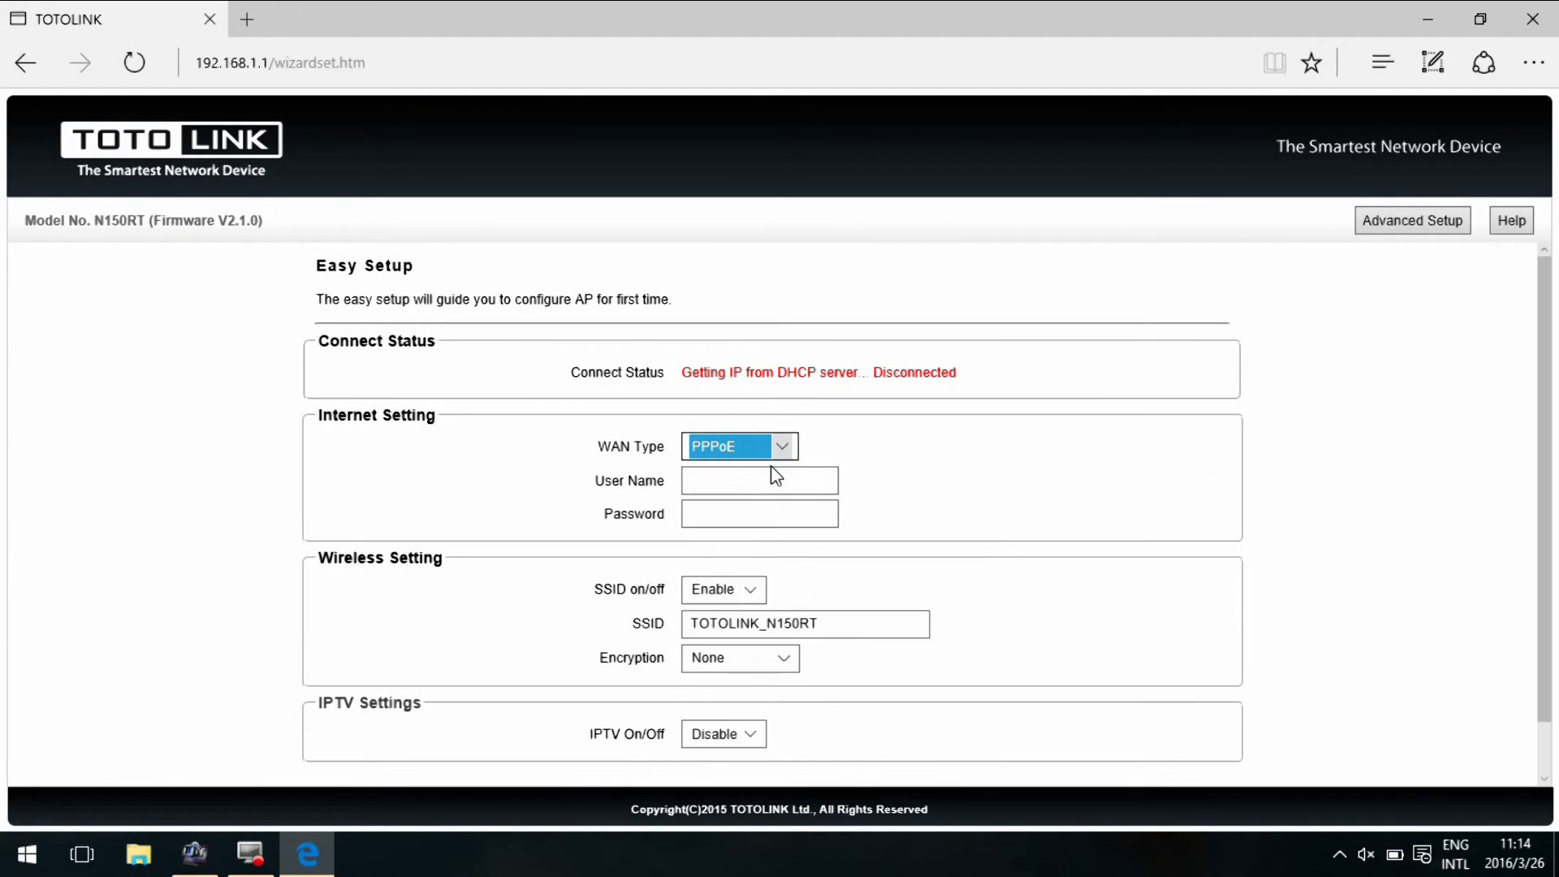
pyautogui.click(763, 481)
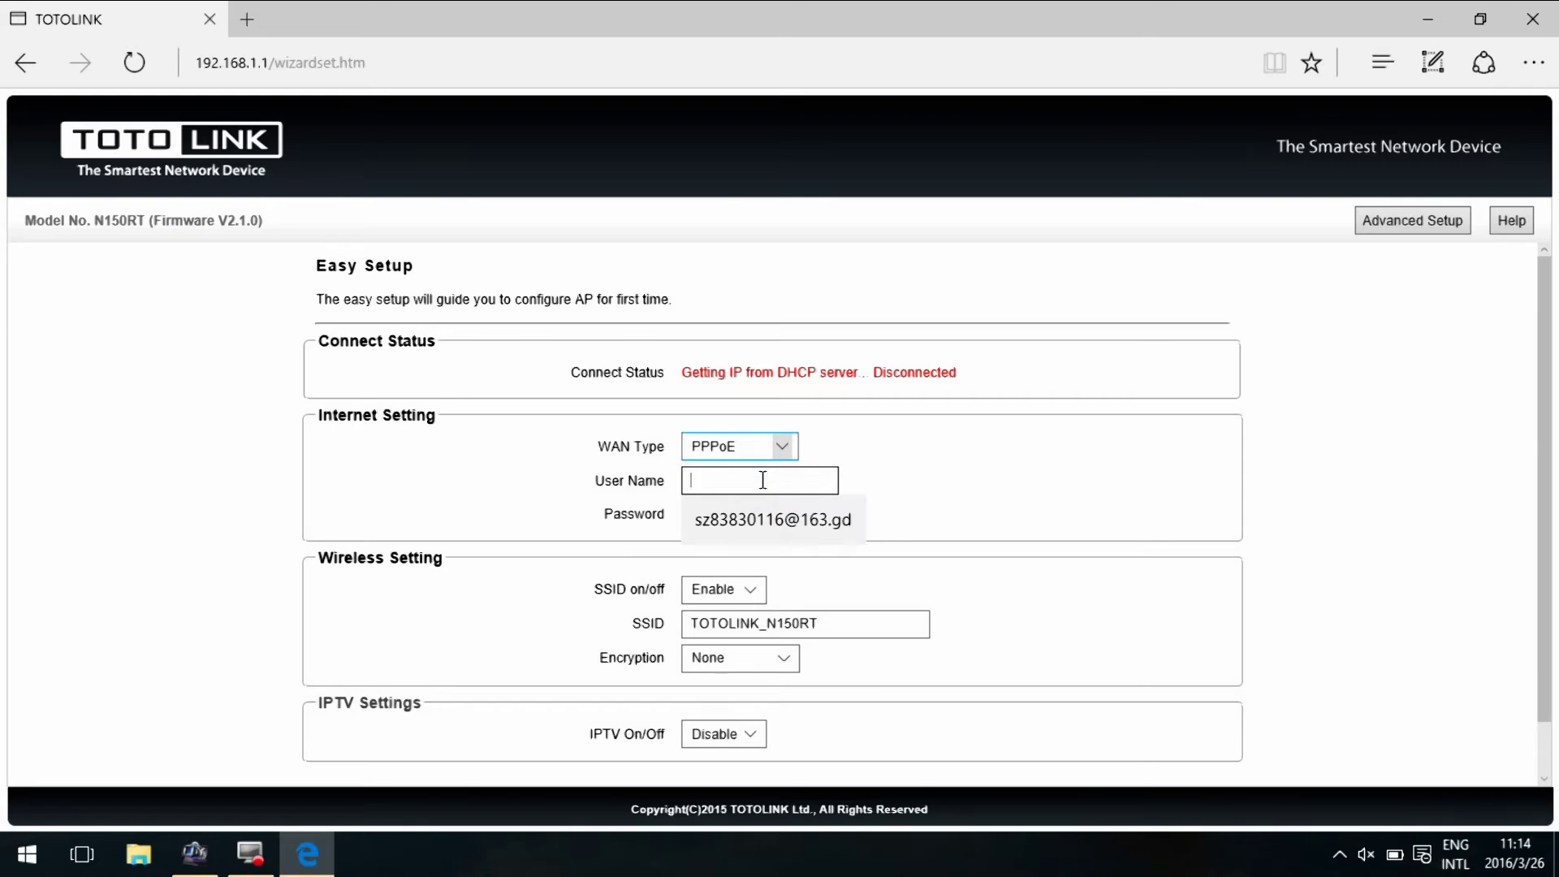
pyautogui.write('sz')
pyautogui.click(755, 523)
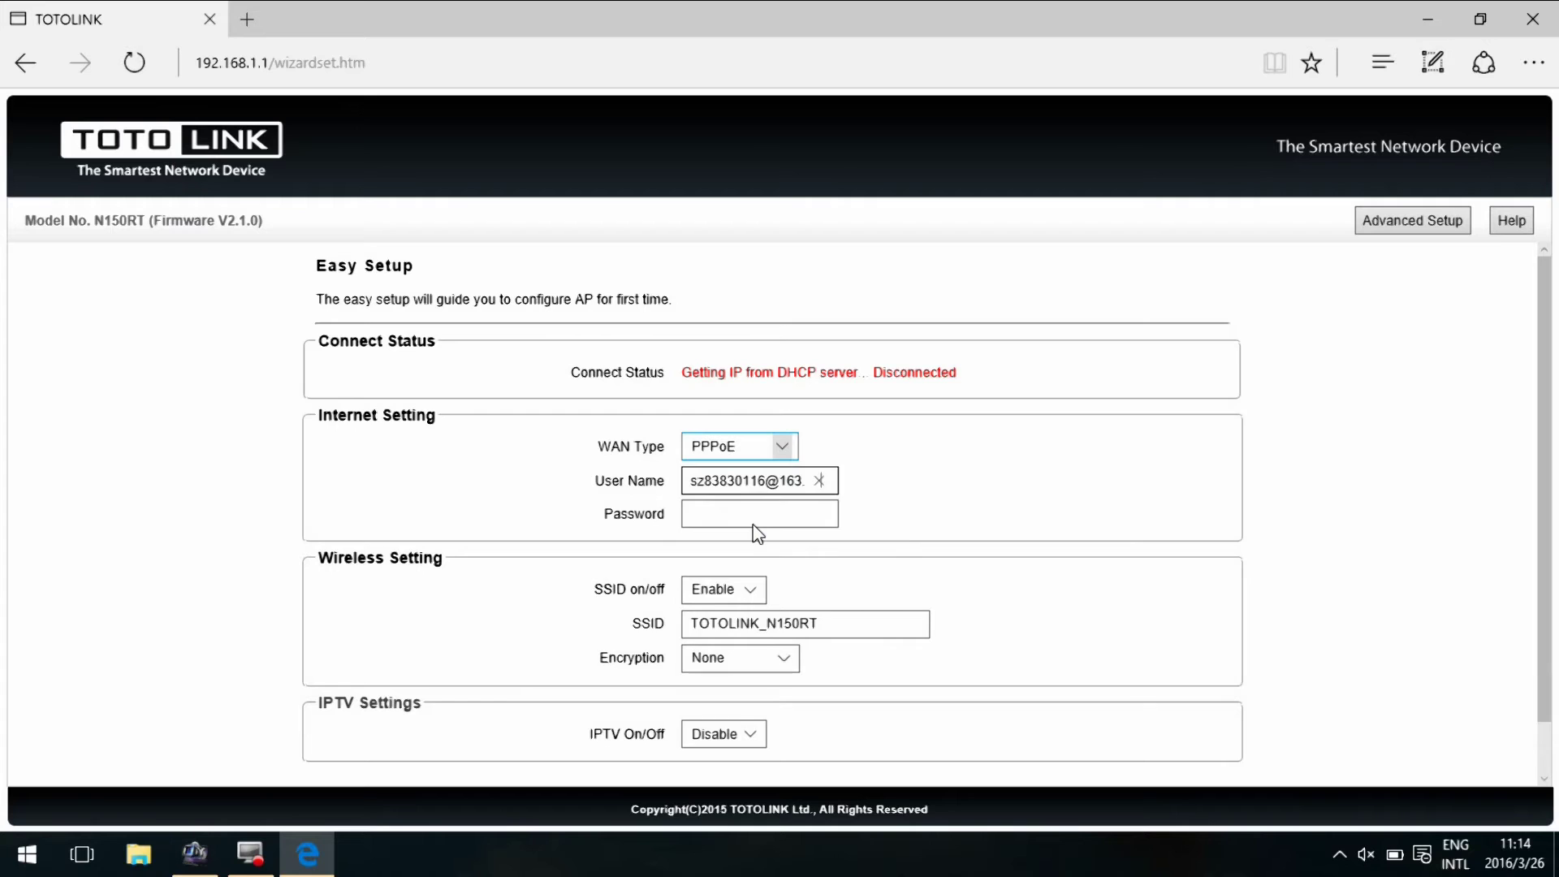
pyautogui.click(752, 518)
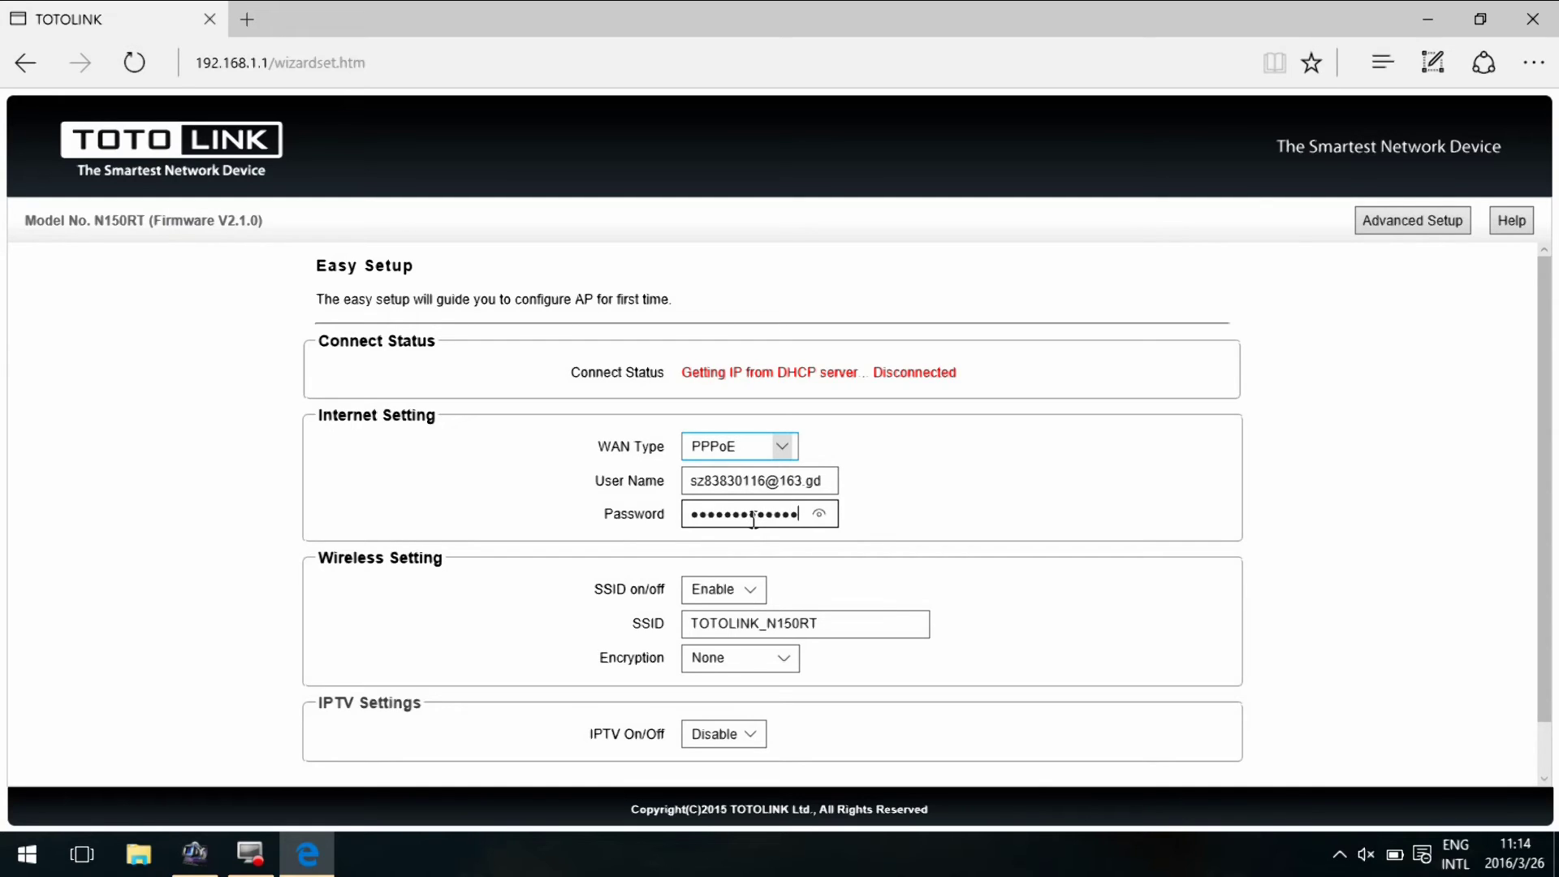
pyautogui.write('1')
pyautogui.click(757, 592)
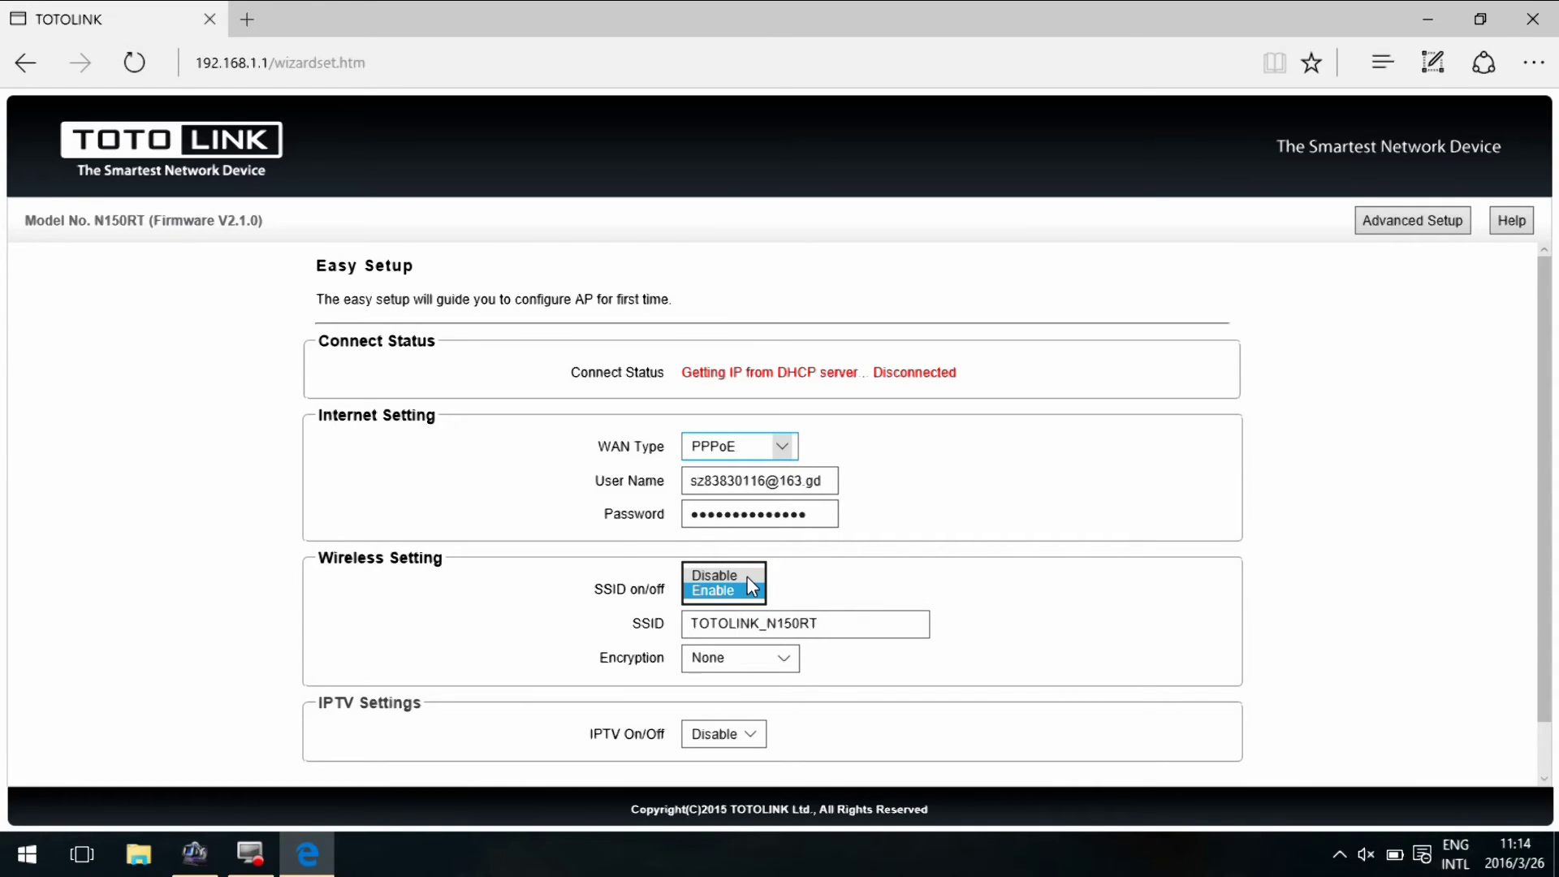
# Step: Keep the SSID enabled and rename it to TOTOLINK01
pyautogui.click(793, 626)
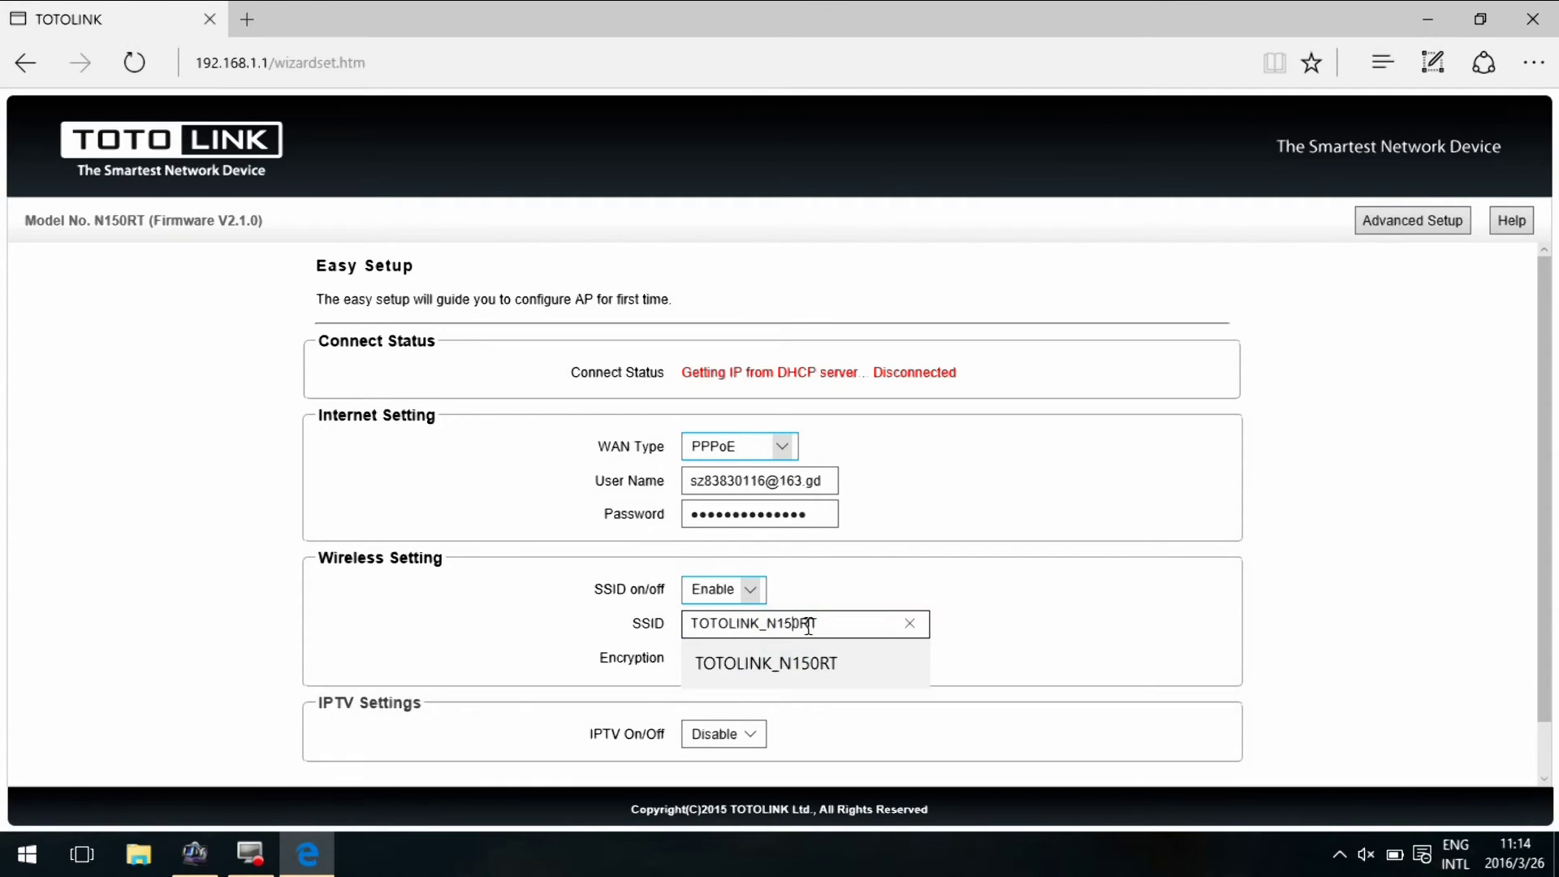
pyautogui.moveTo(818, 622); pyautogui.dragTo(764, 623)
pyautogui.write('0')
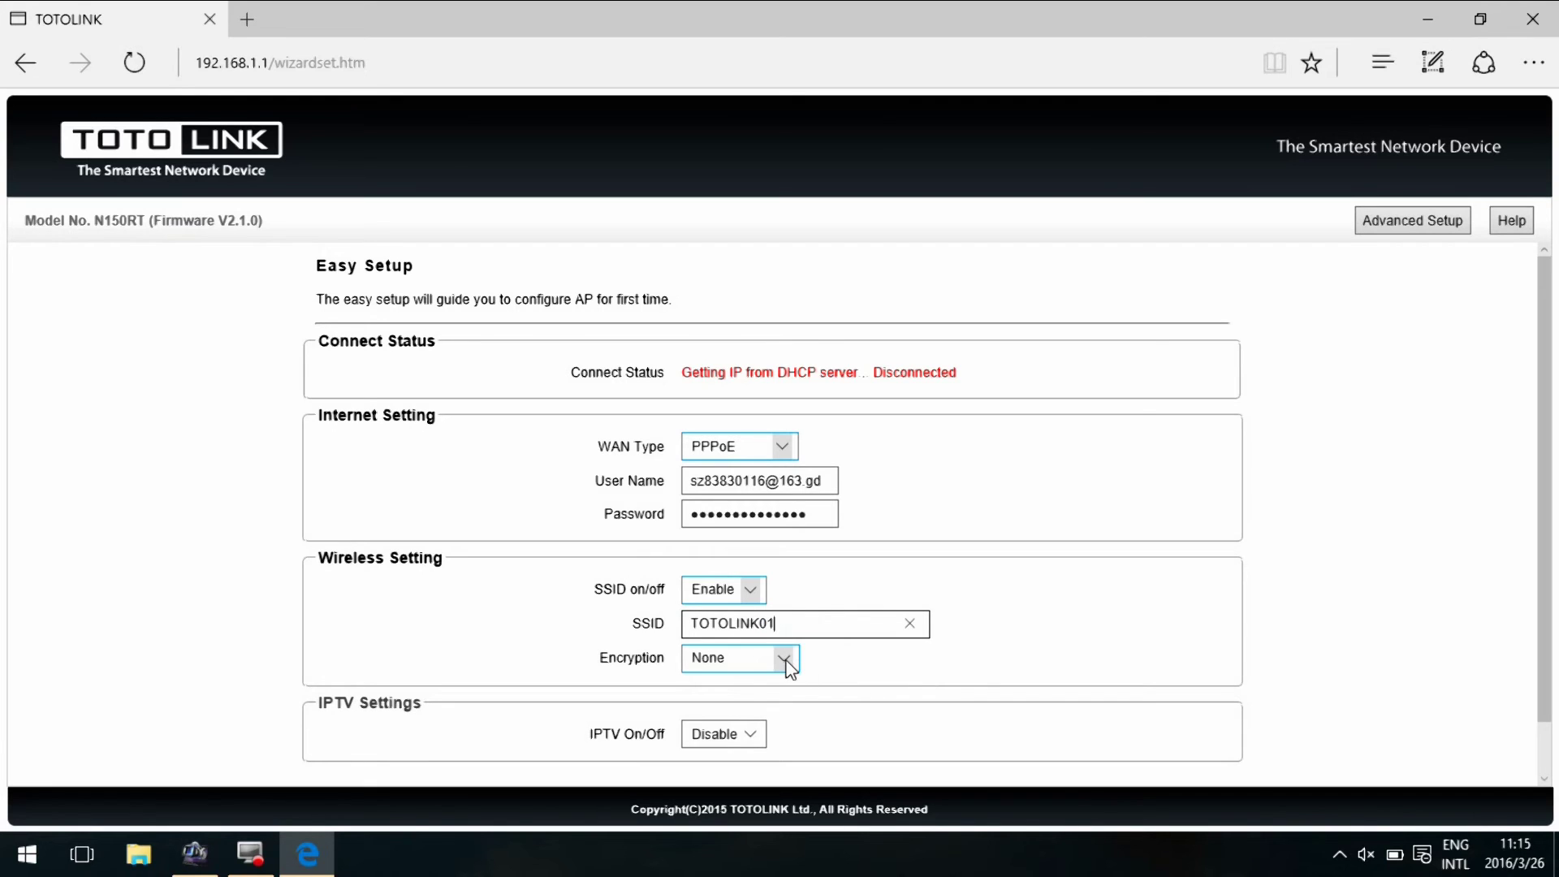
# Step: Secure the Wi-Fi with WPA2 Mixed and a pre-shared key, then apply the settings
pyautogui.click(785, 659)
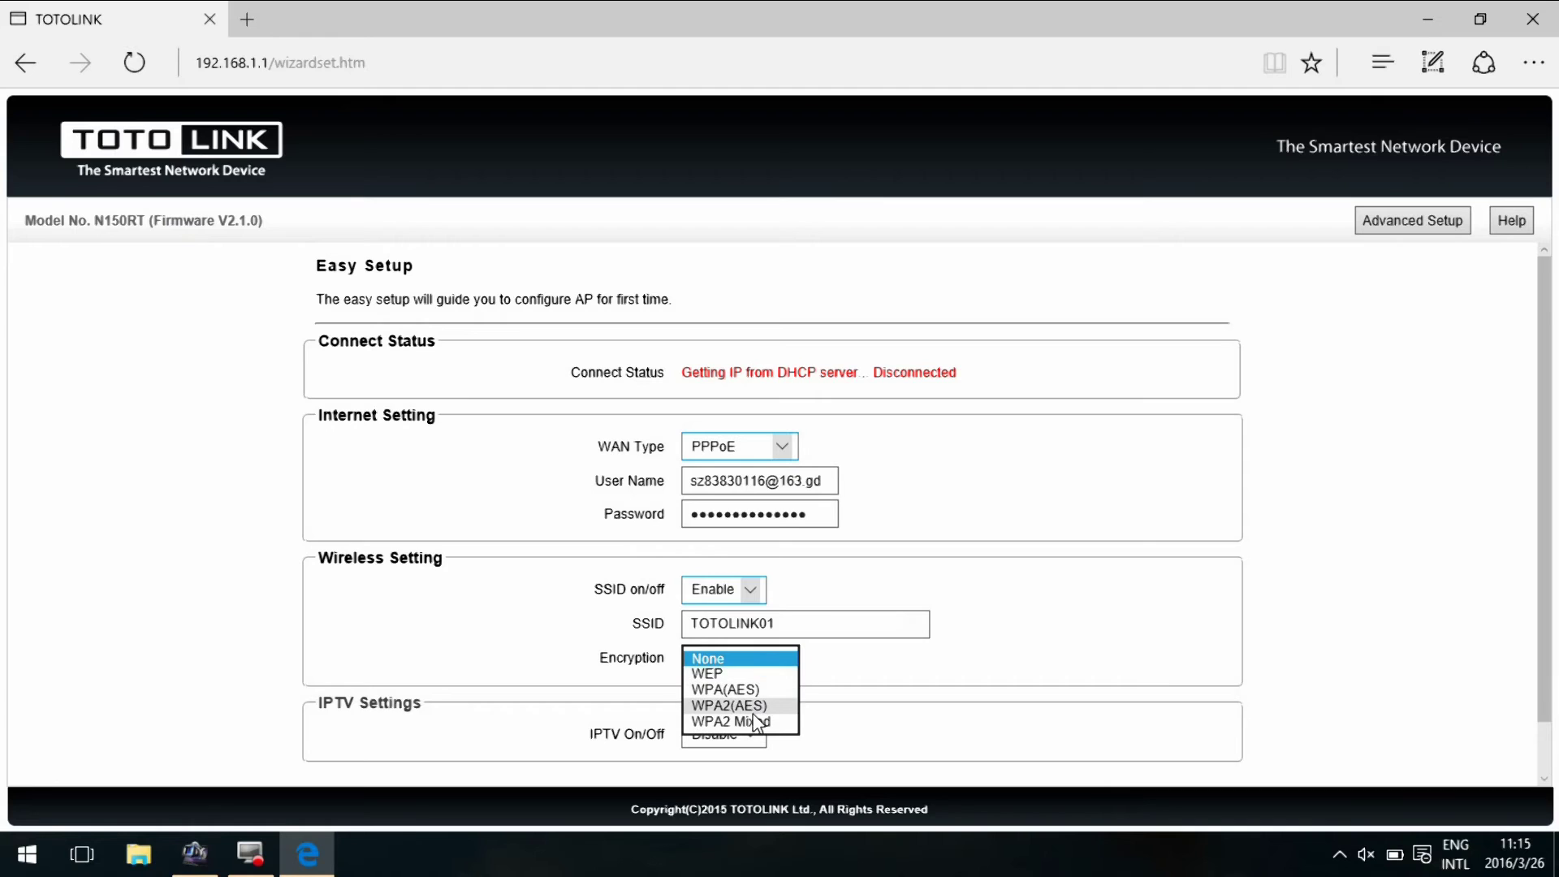
pyautogui.click(753, 719)
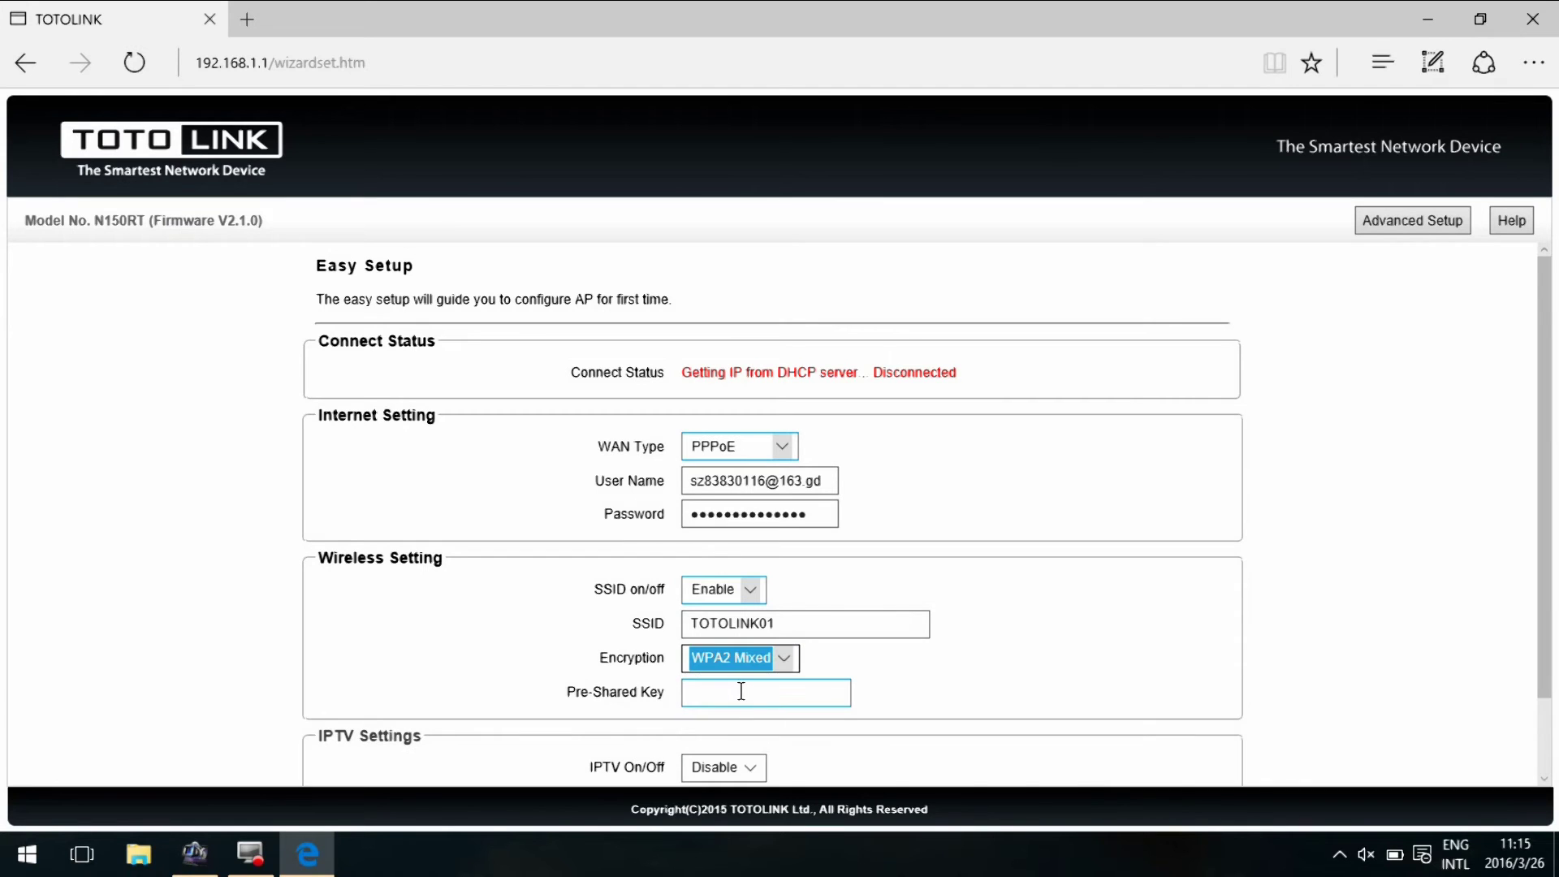
pyautogui.click(741, 690)
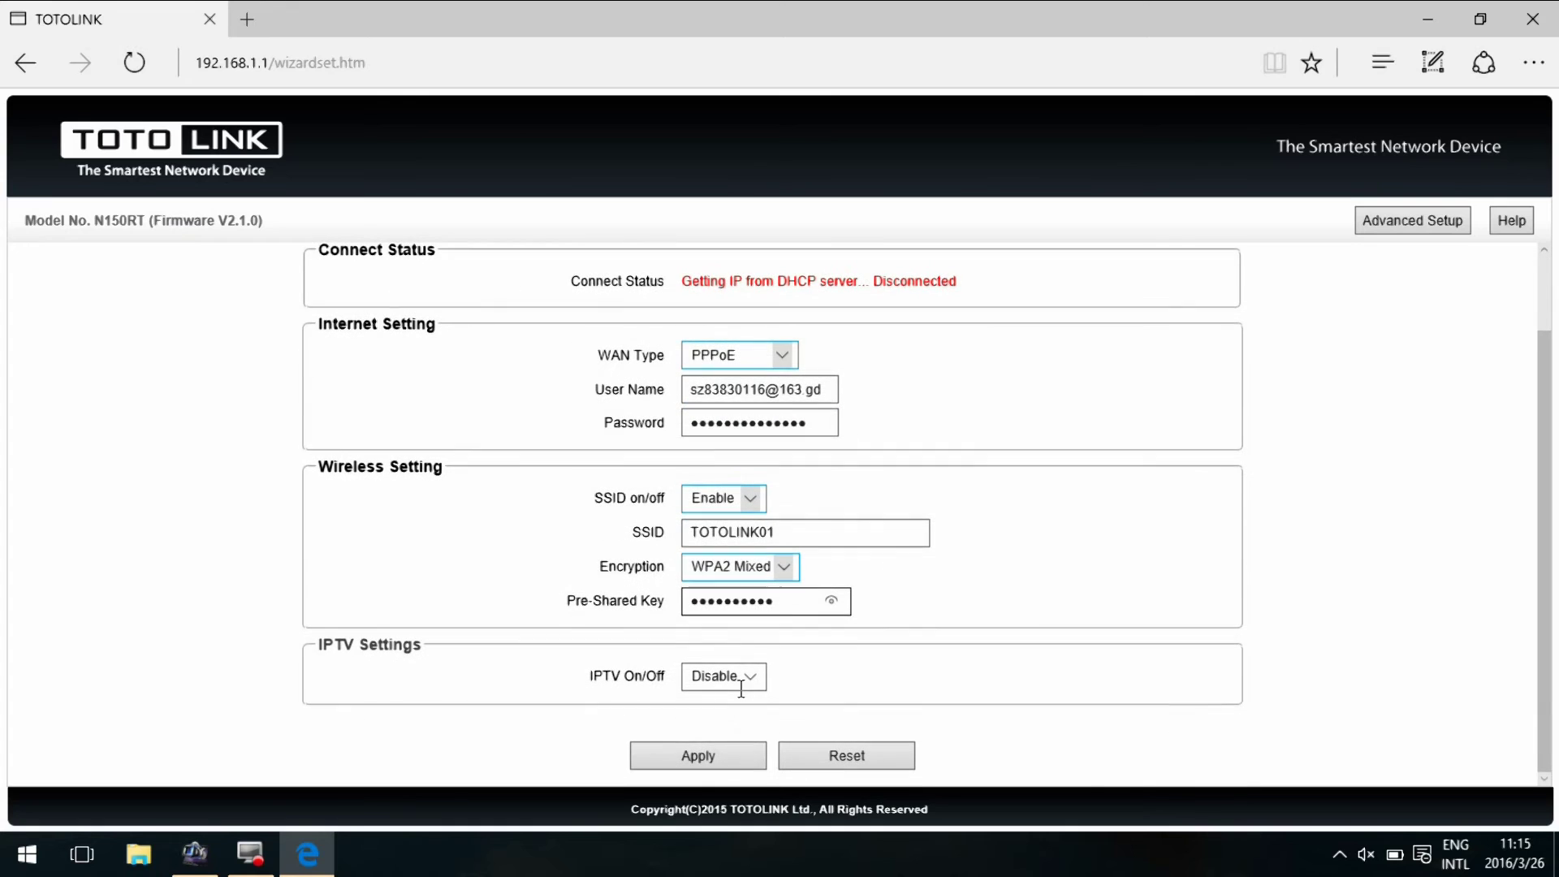
pyautogui.click(716, 761)
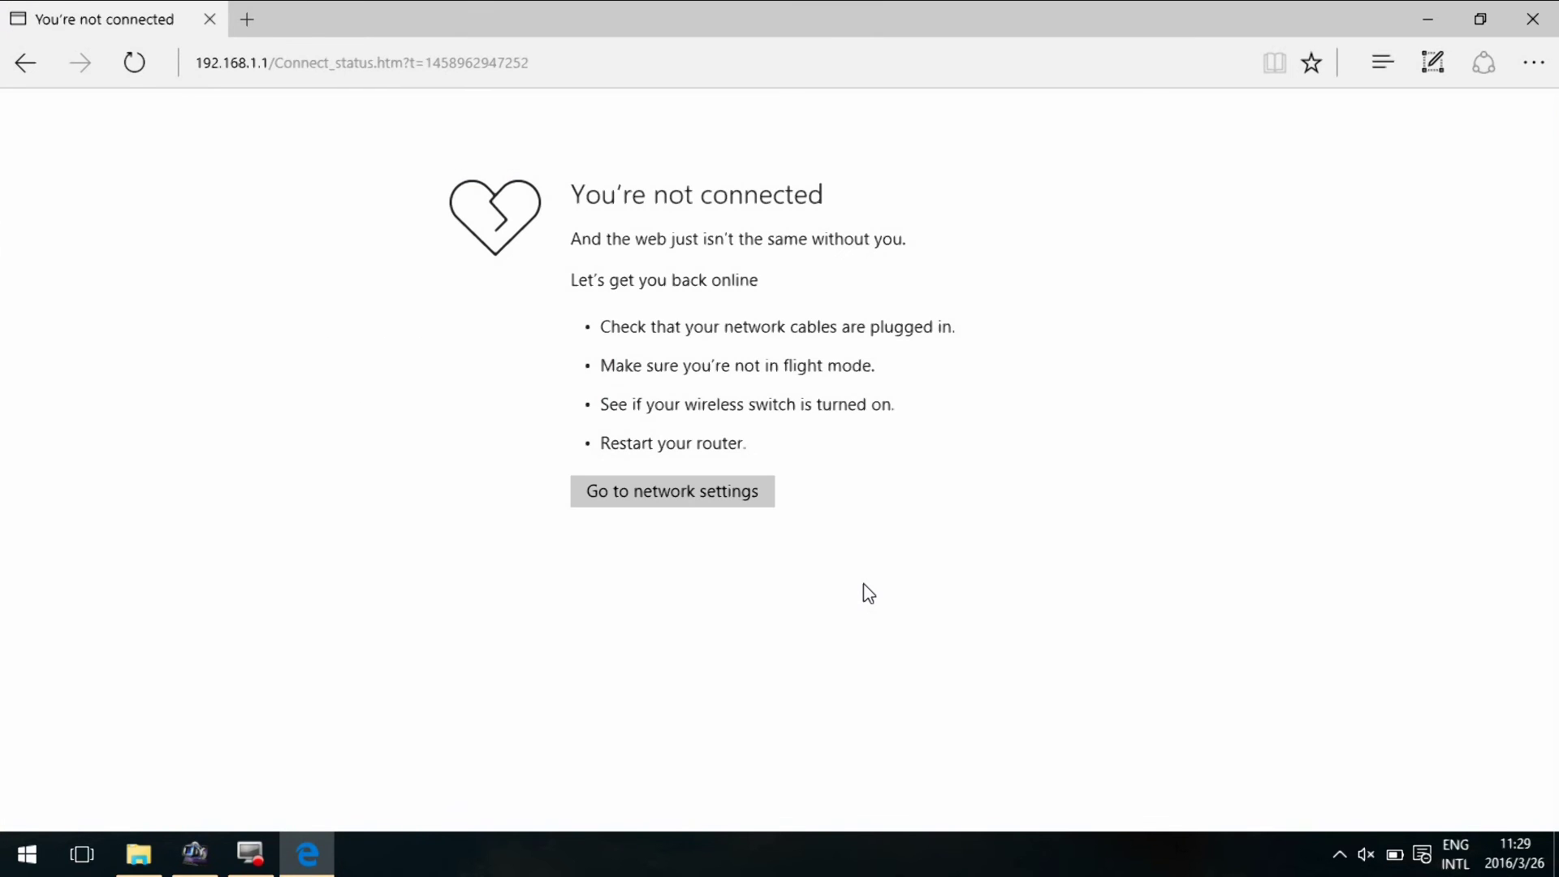
# Step: Close the disconnected browser and connect the PC to the TOTOLINK01 Wi-Fi from the tray
pyautogui.click(1533, 19)
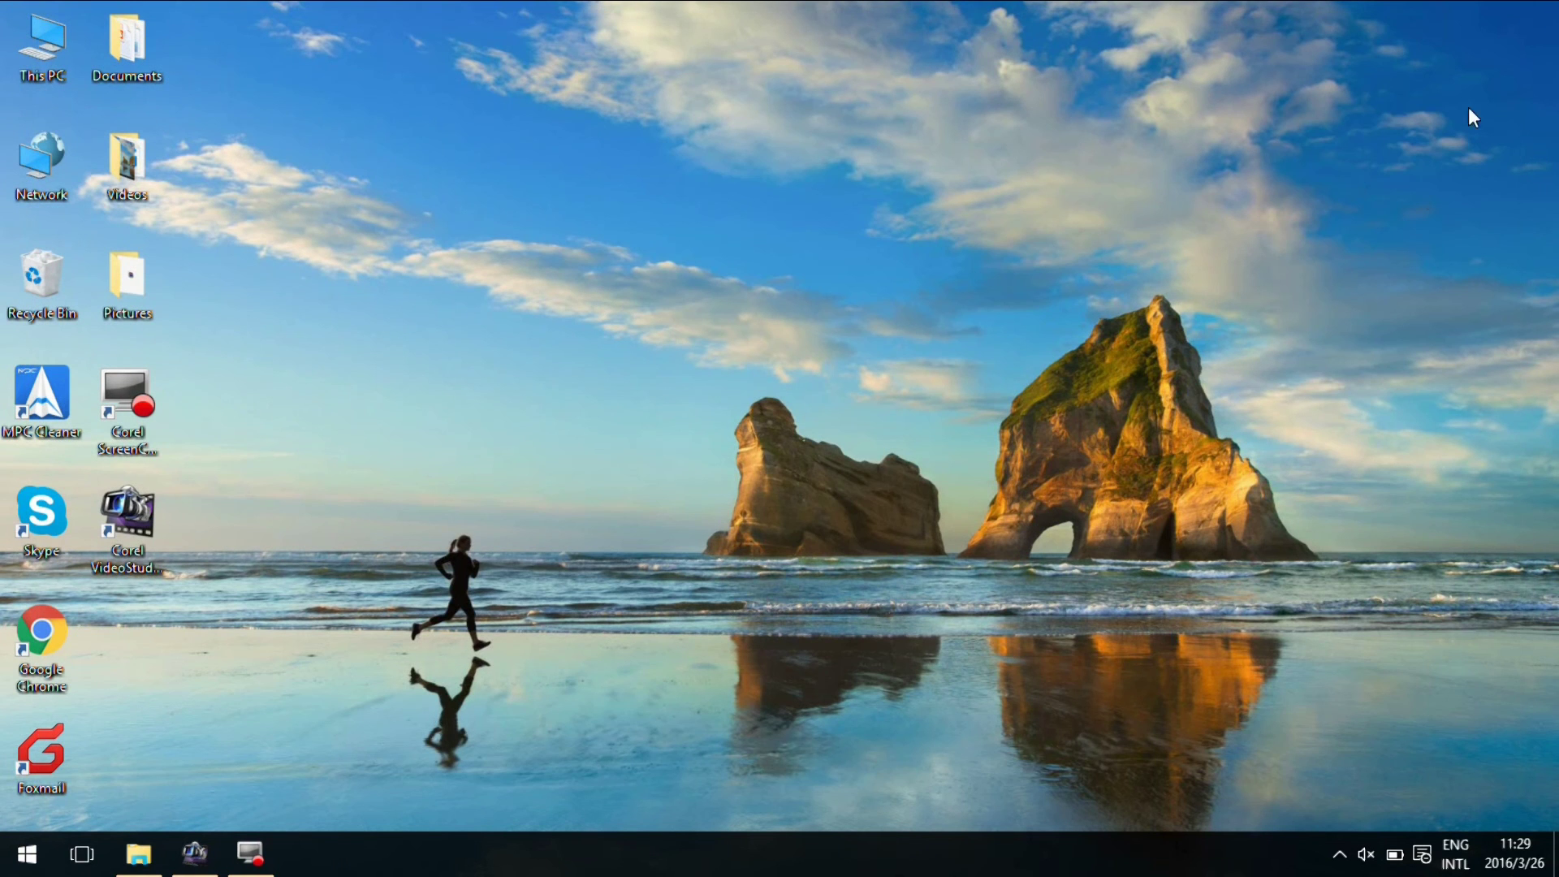
pyautogui.click(1337, 855)
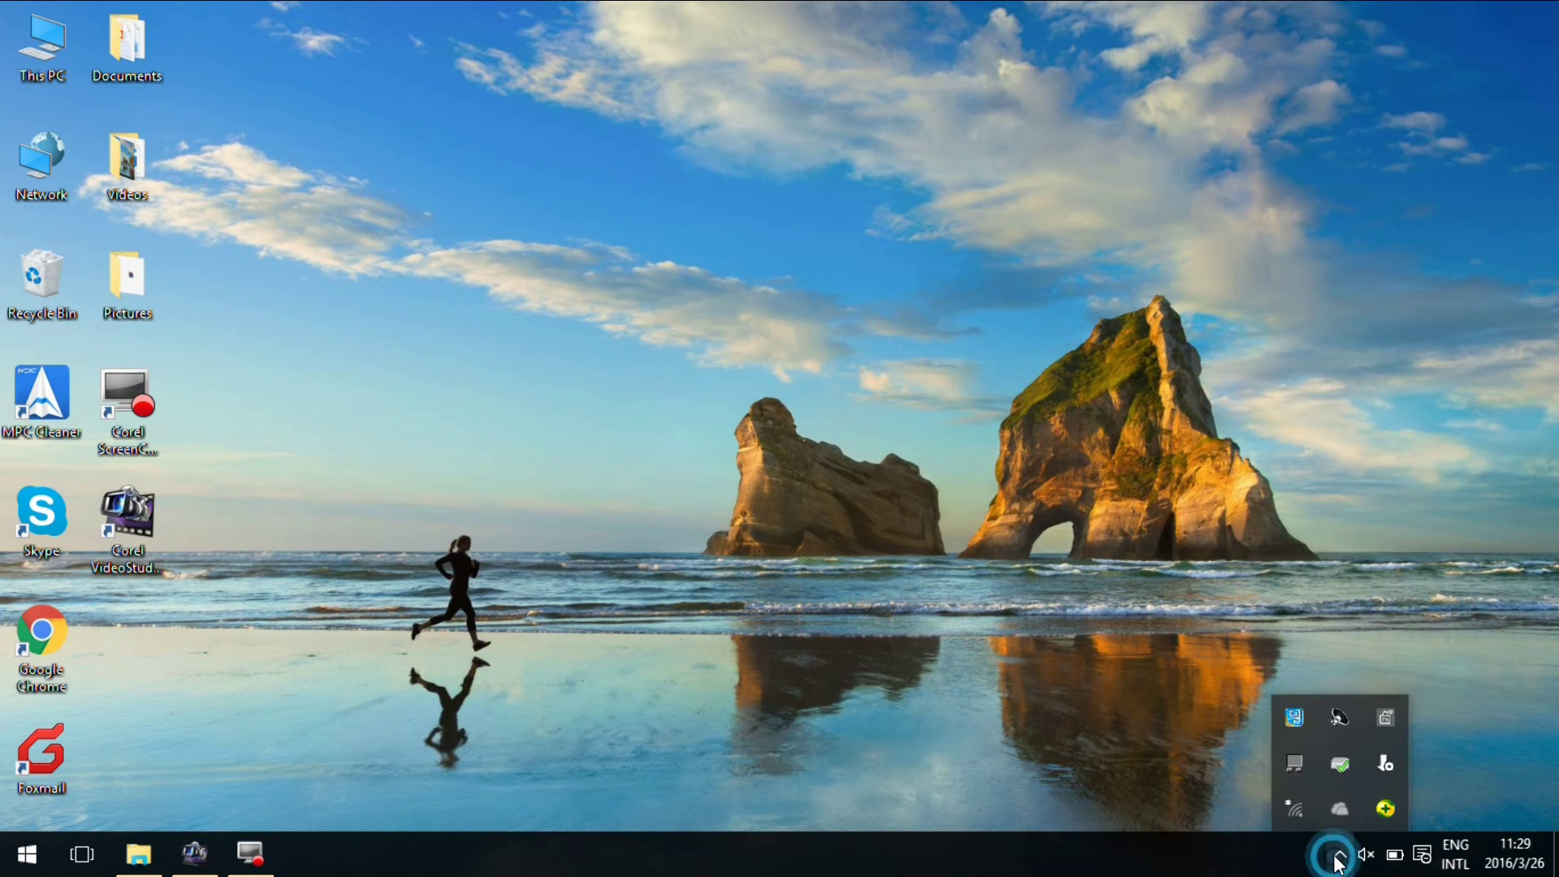
pyautogui.click(1305, 818)
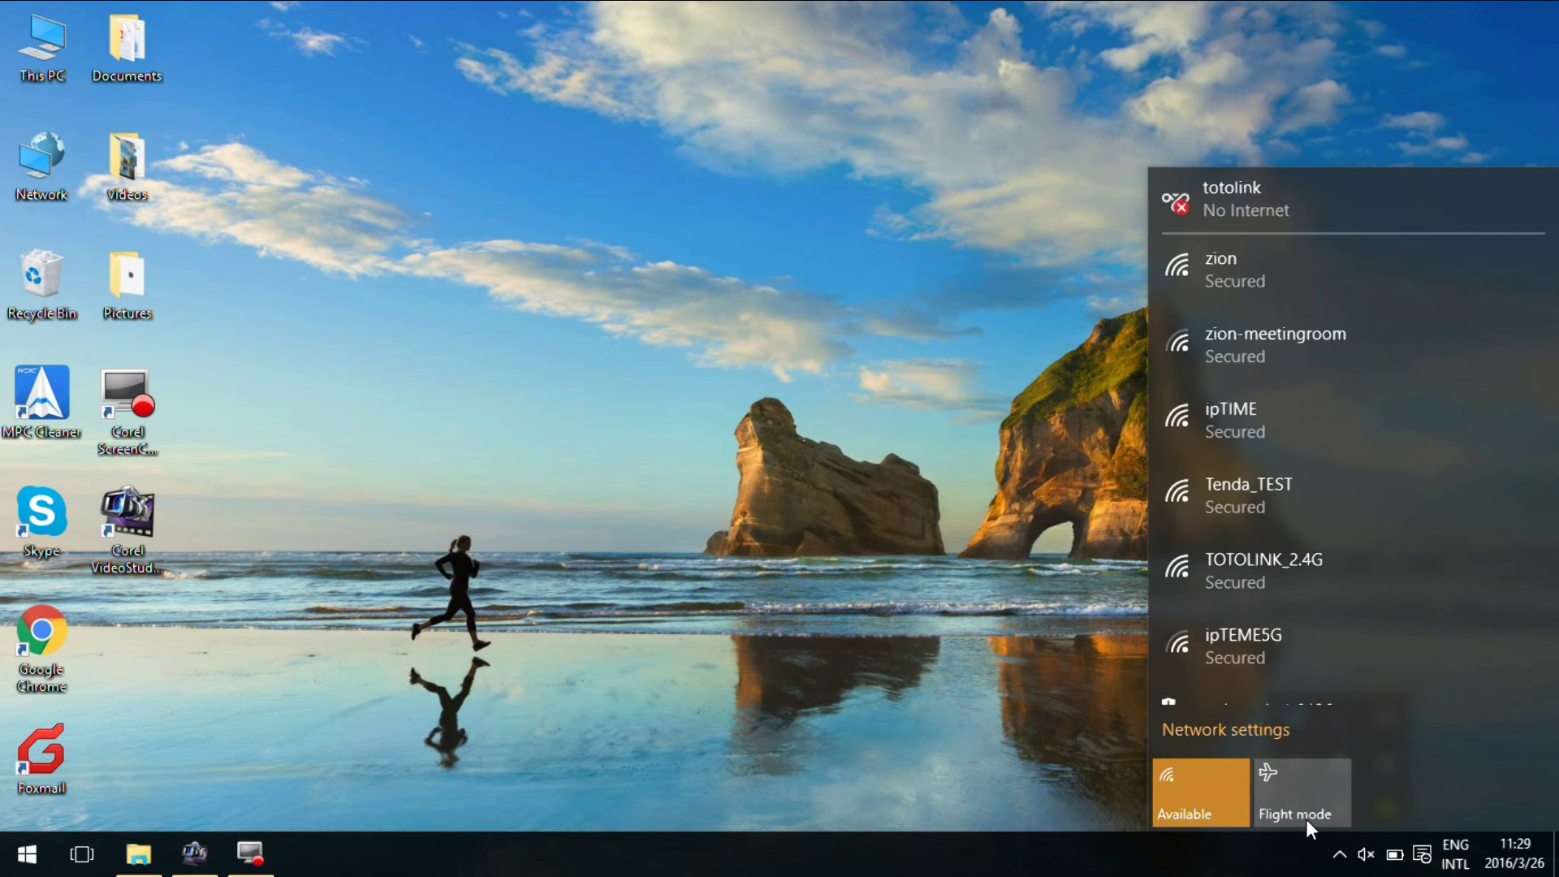
pyautogui.scroll(-2, 1290, 490)
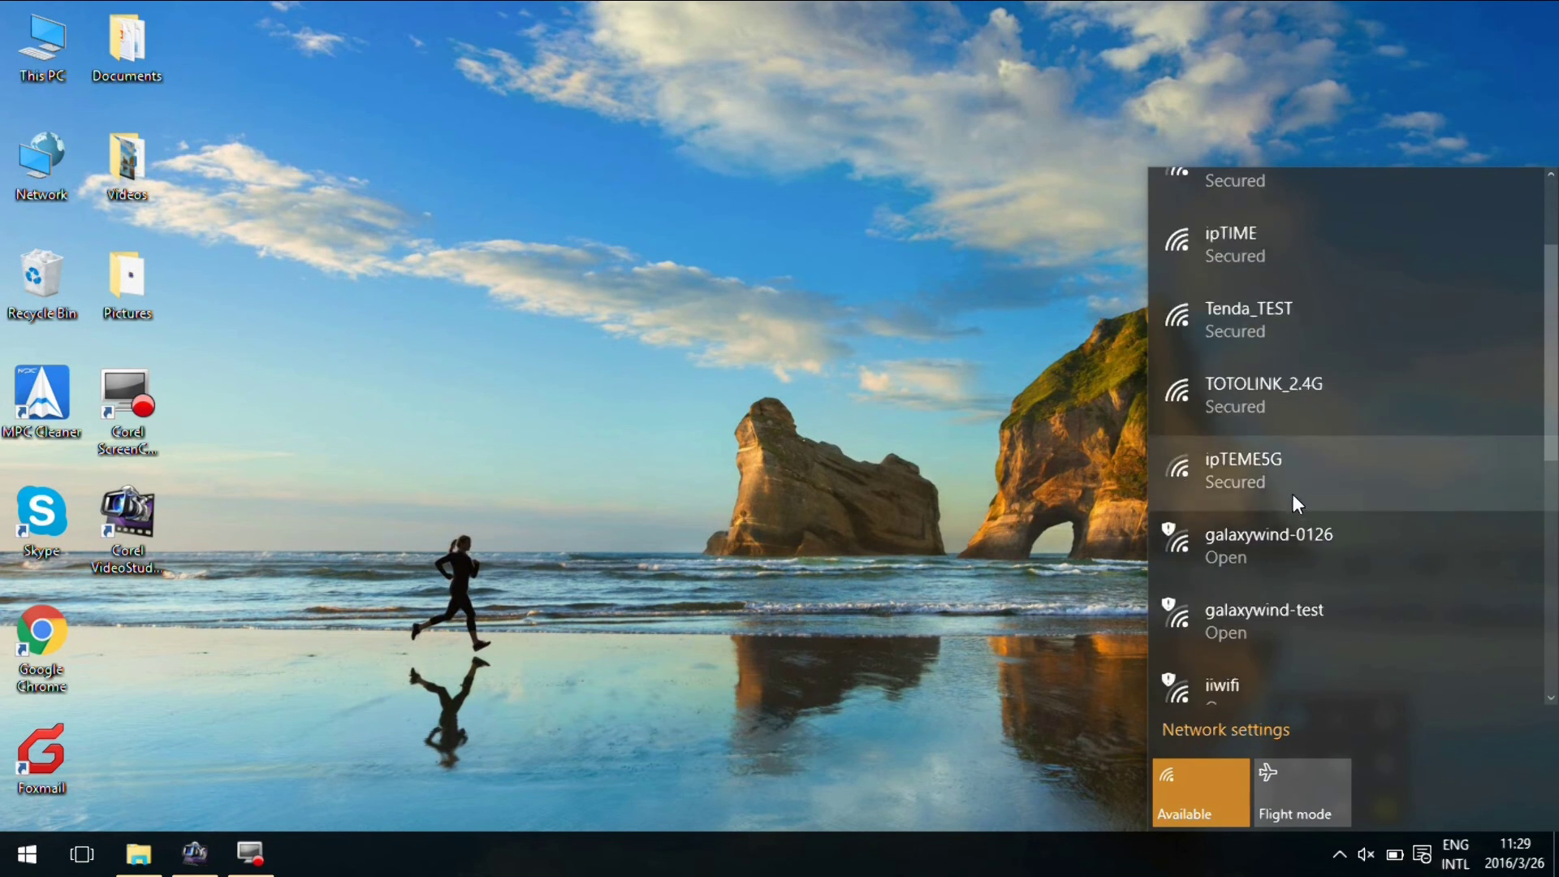
pyautogui.scroll(-1, 1297, 511)
pyautogui.scroll(4, 1291, 487)
pyautogui.click(1285, 415)
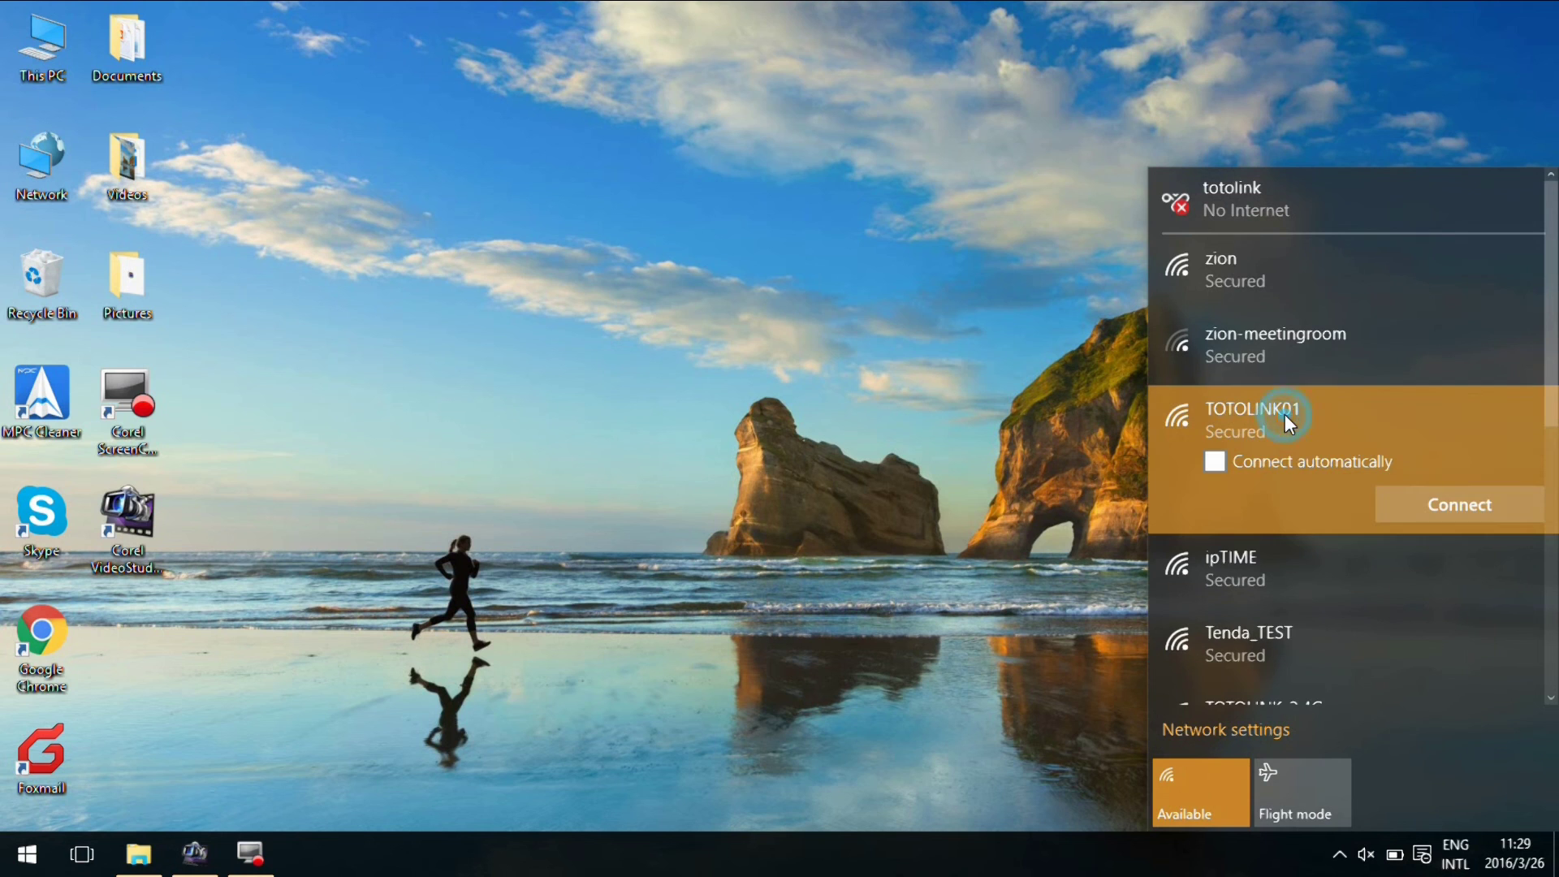
pyautogui.click(1422, 497)
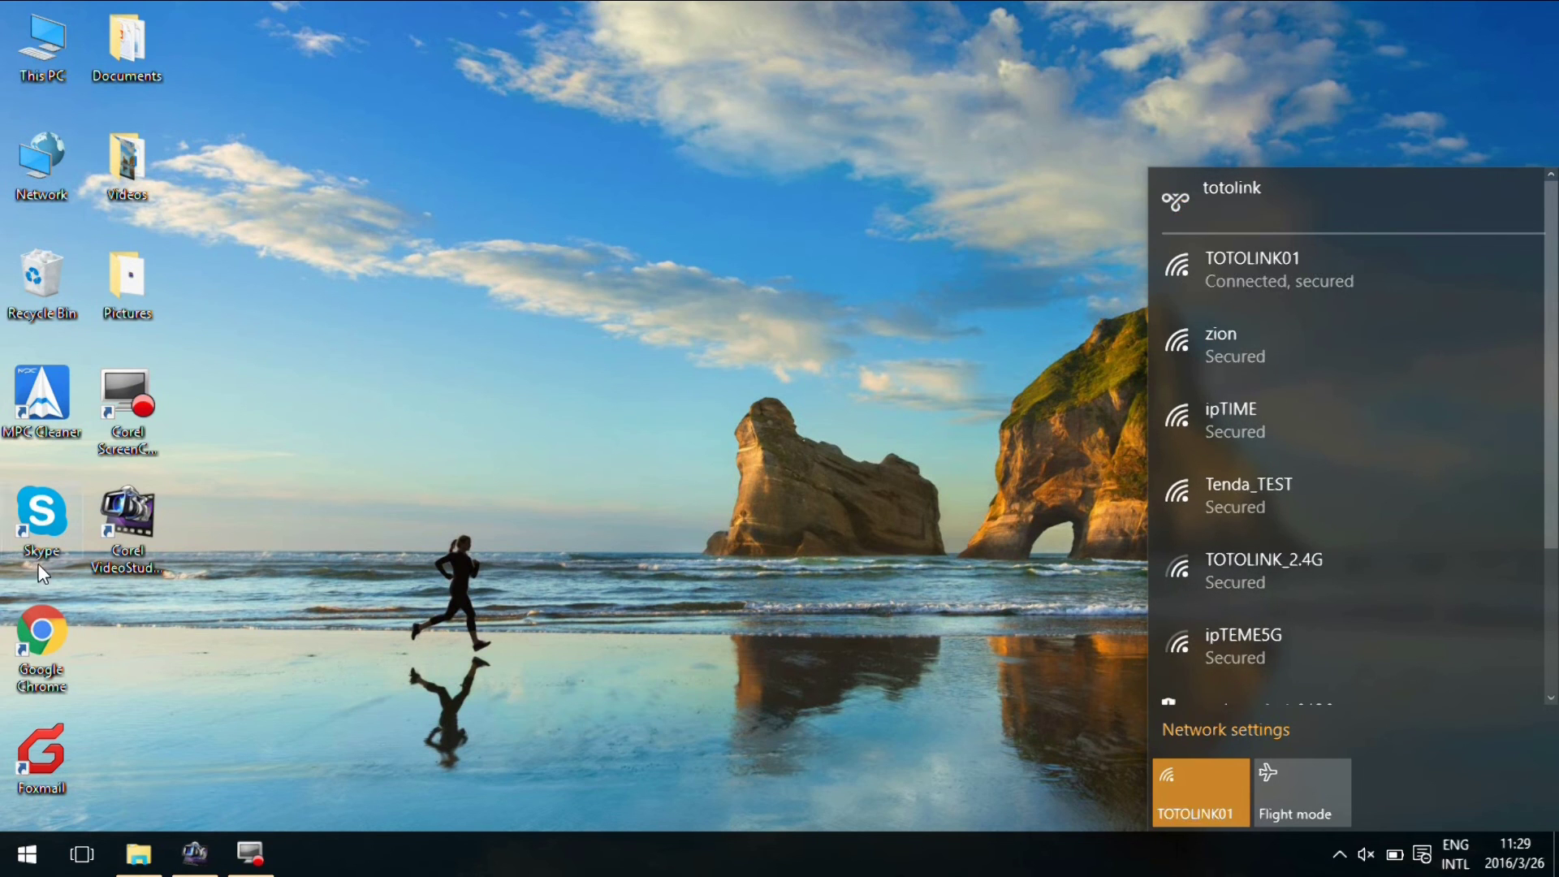
pyautogui.click(52, 640)
pyautogui.doubleClick(52, 639)
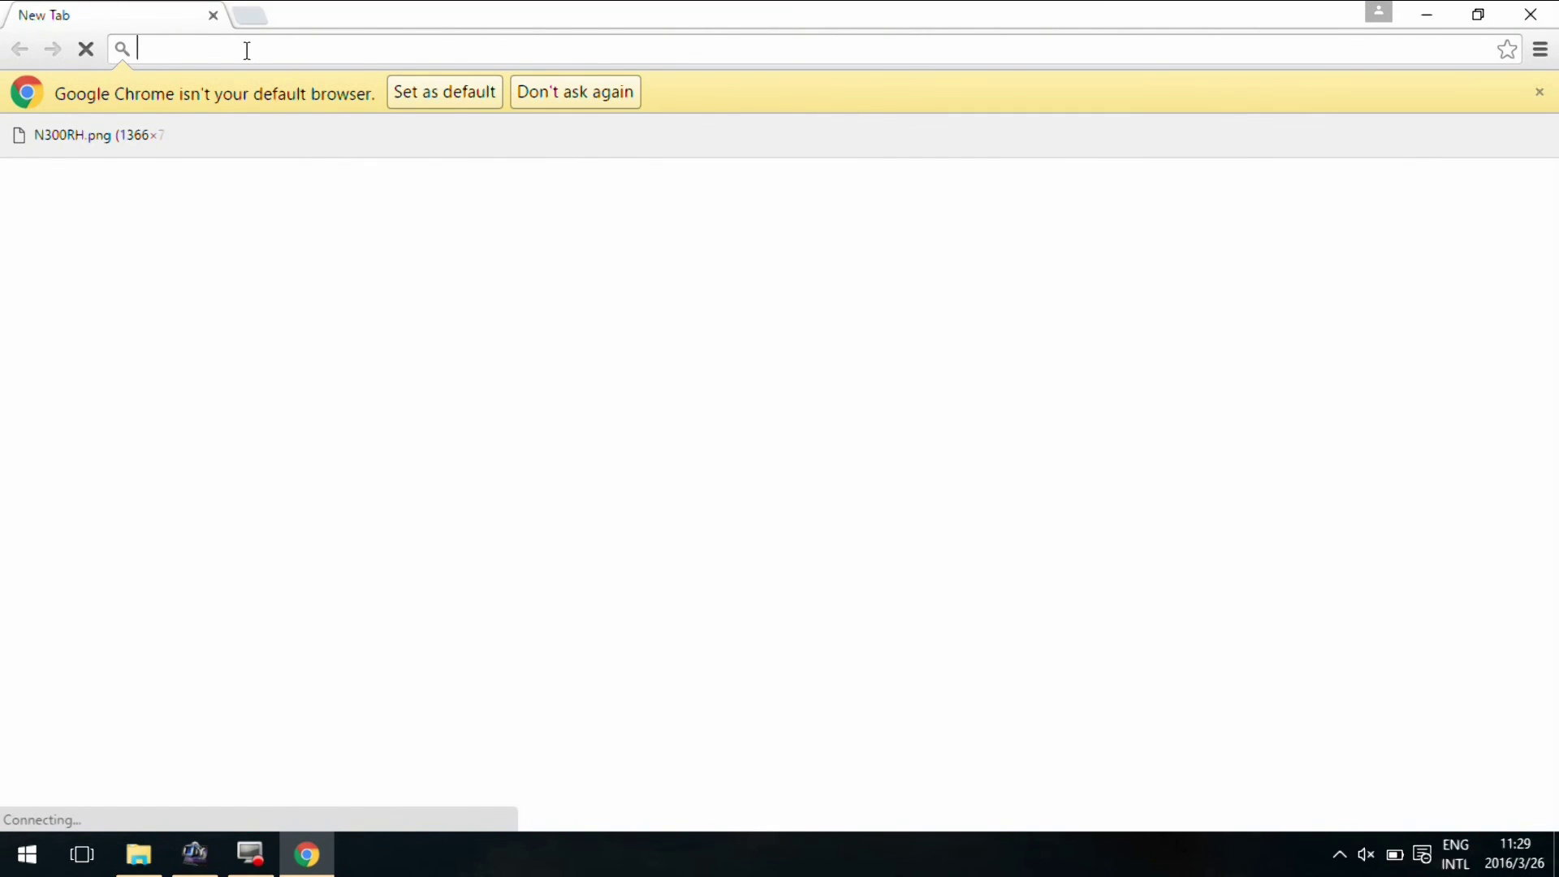
pyautogui.write('t')
pyautogui.press('BackSpace')
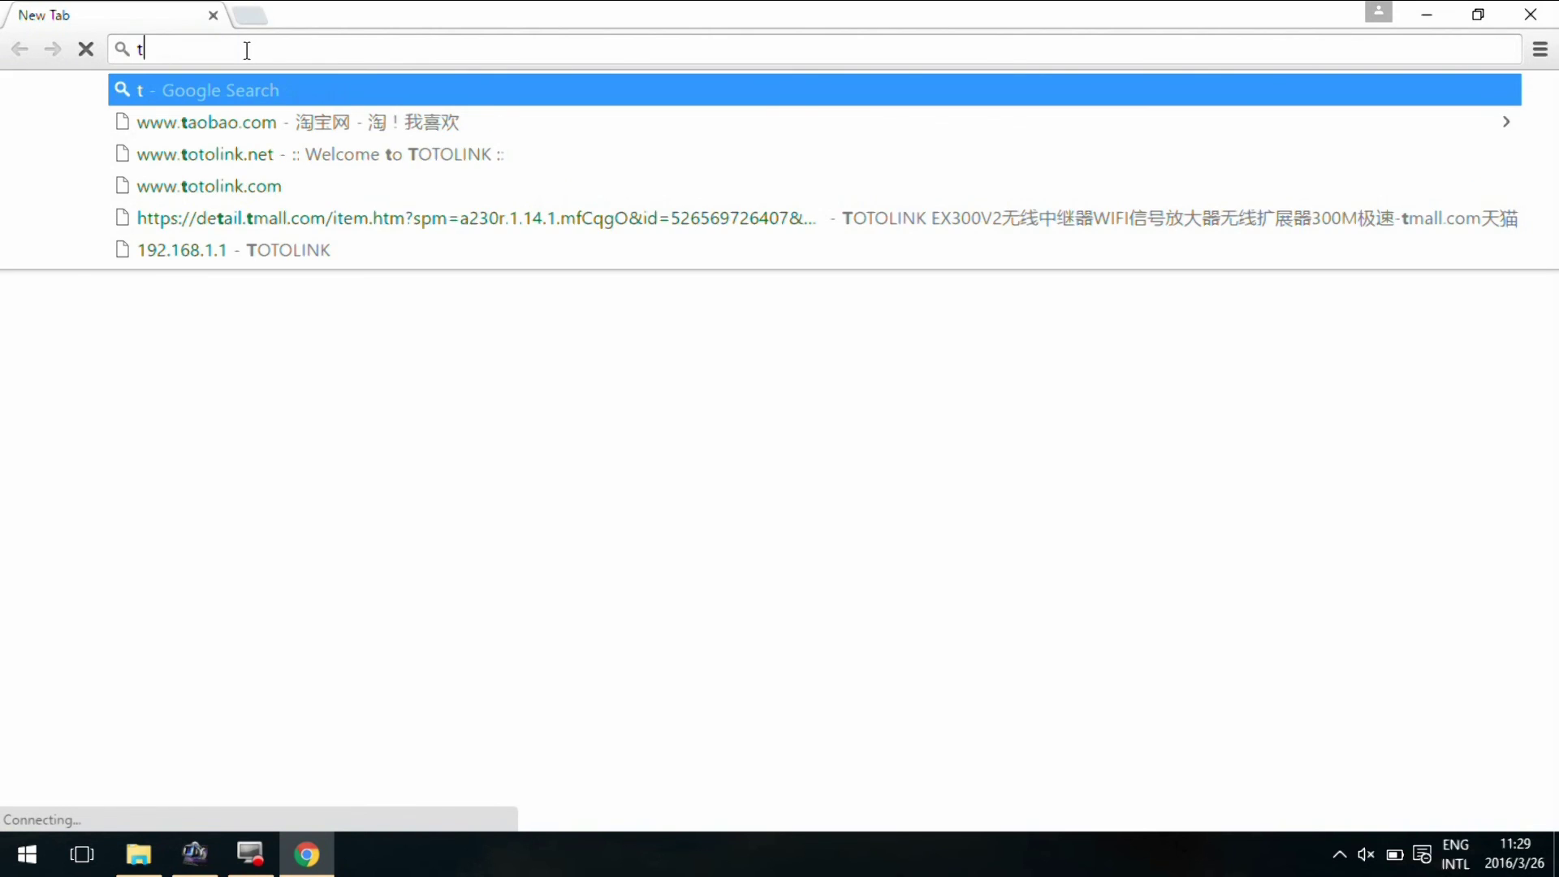
pyautogui.press('BackSpace')
pyautogui.write('www.')
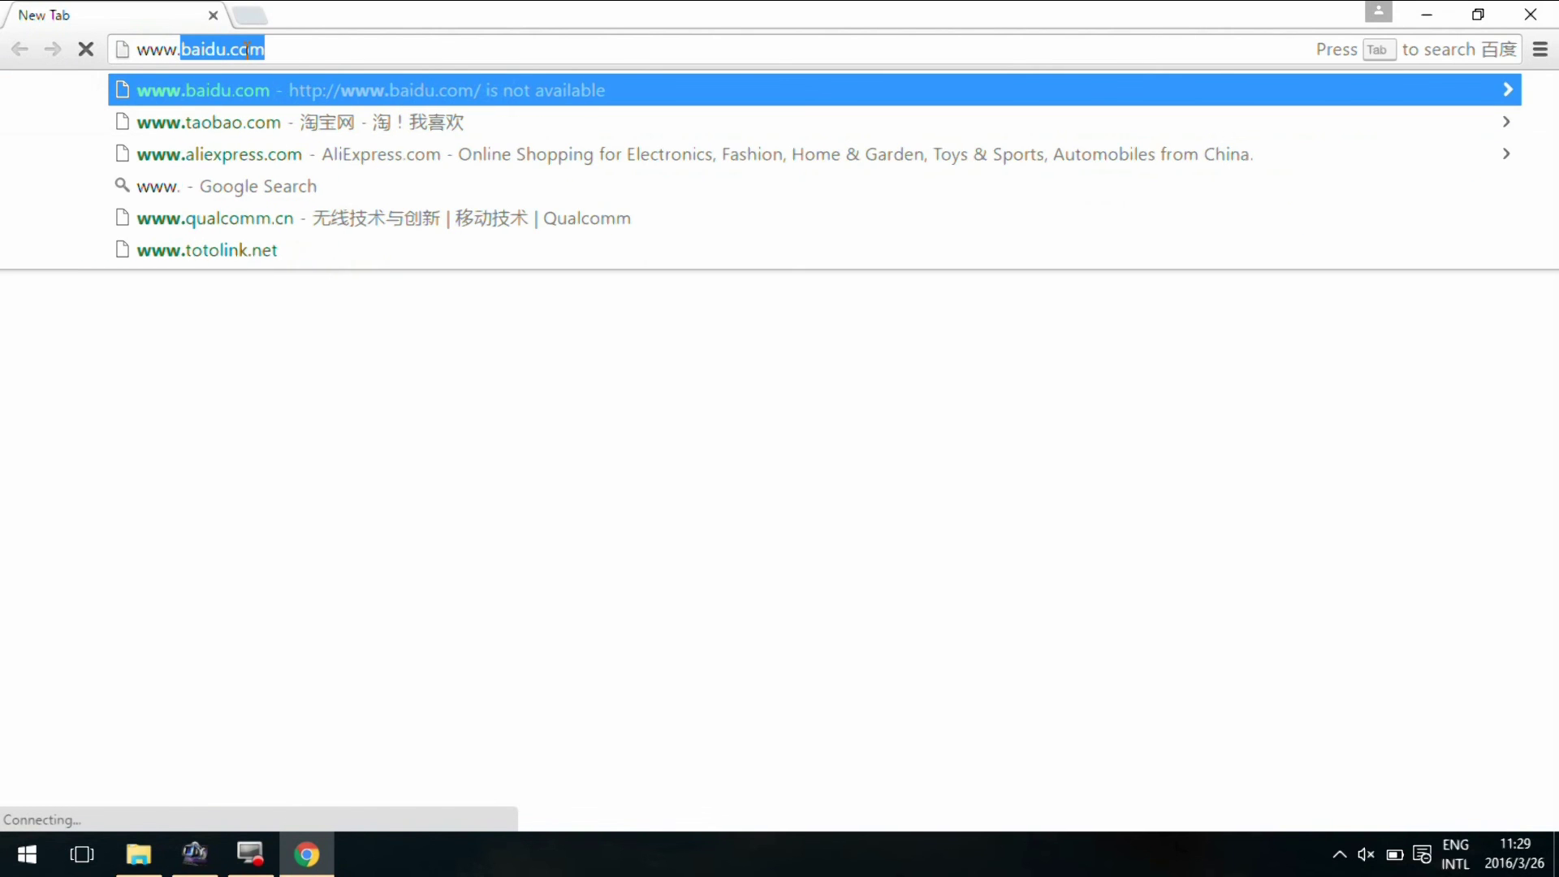
pyautogui.write('toto')
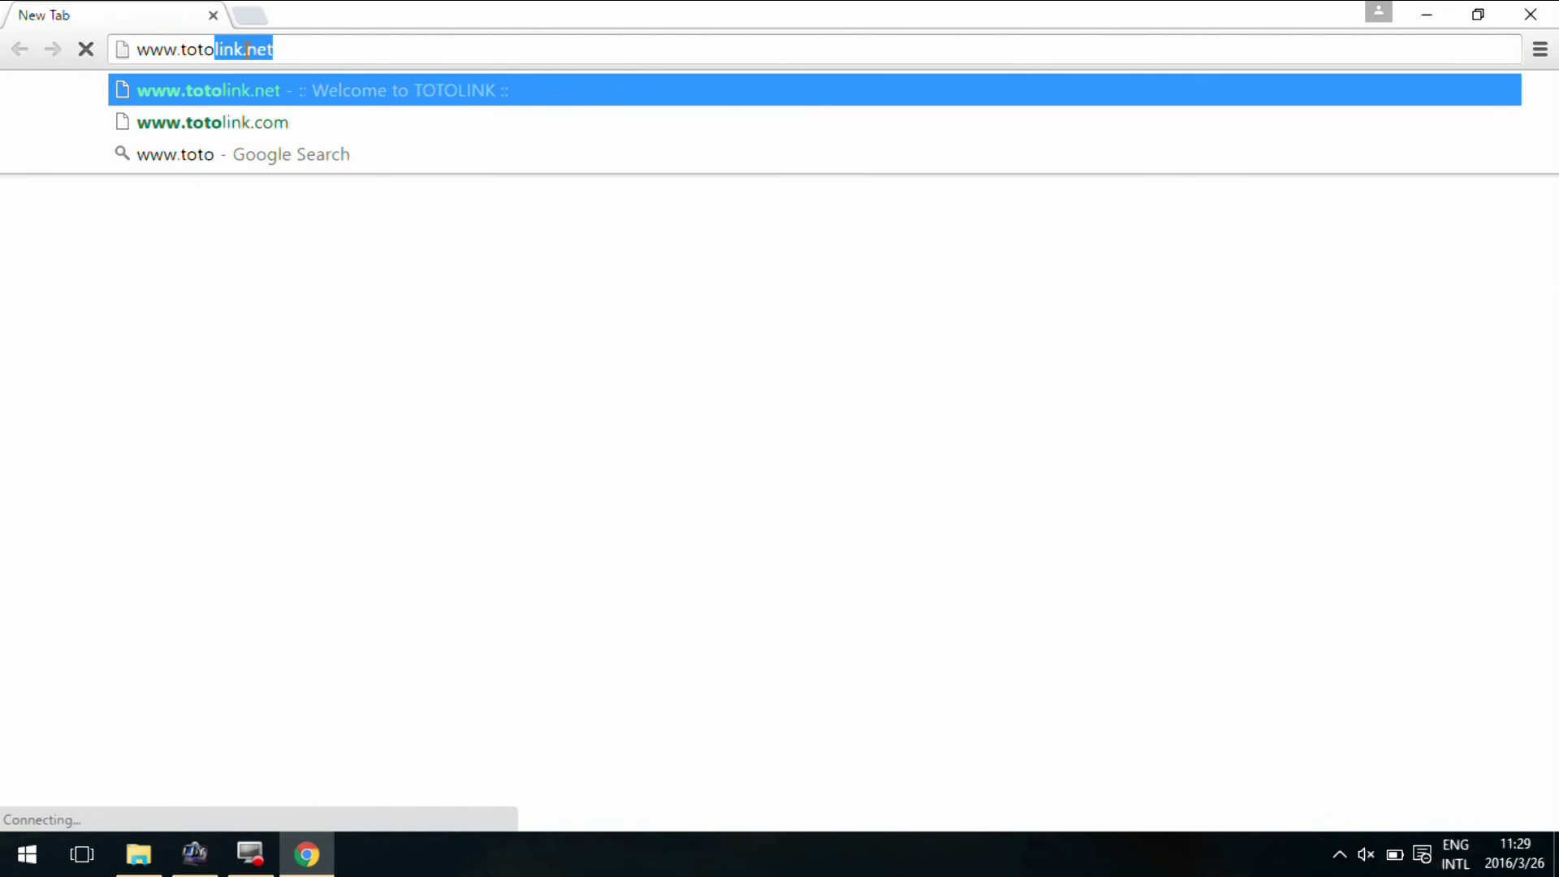
pyautogui.write('link.n')
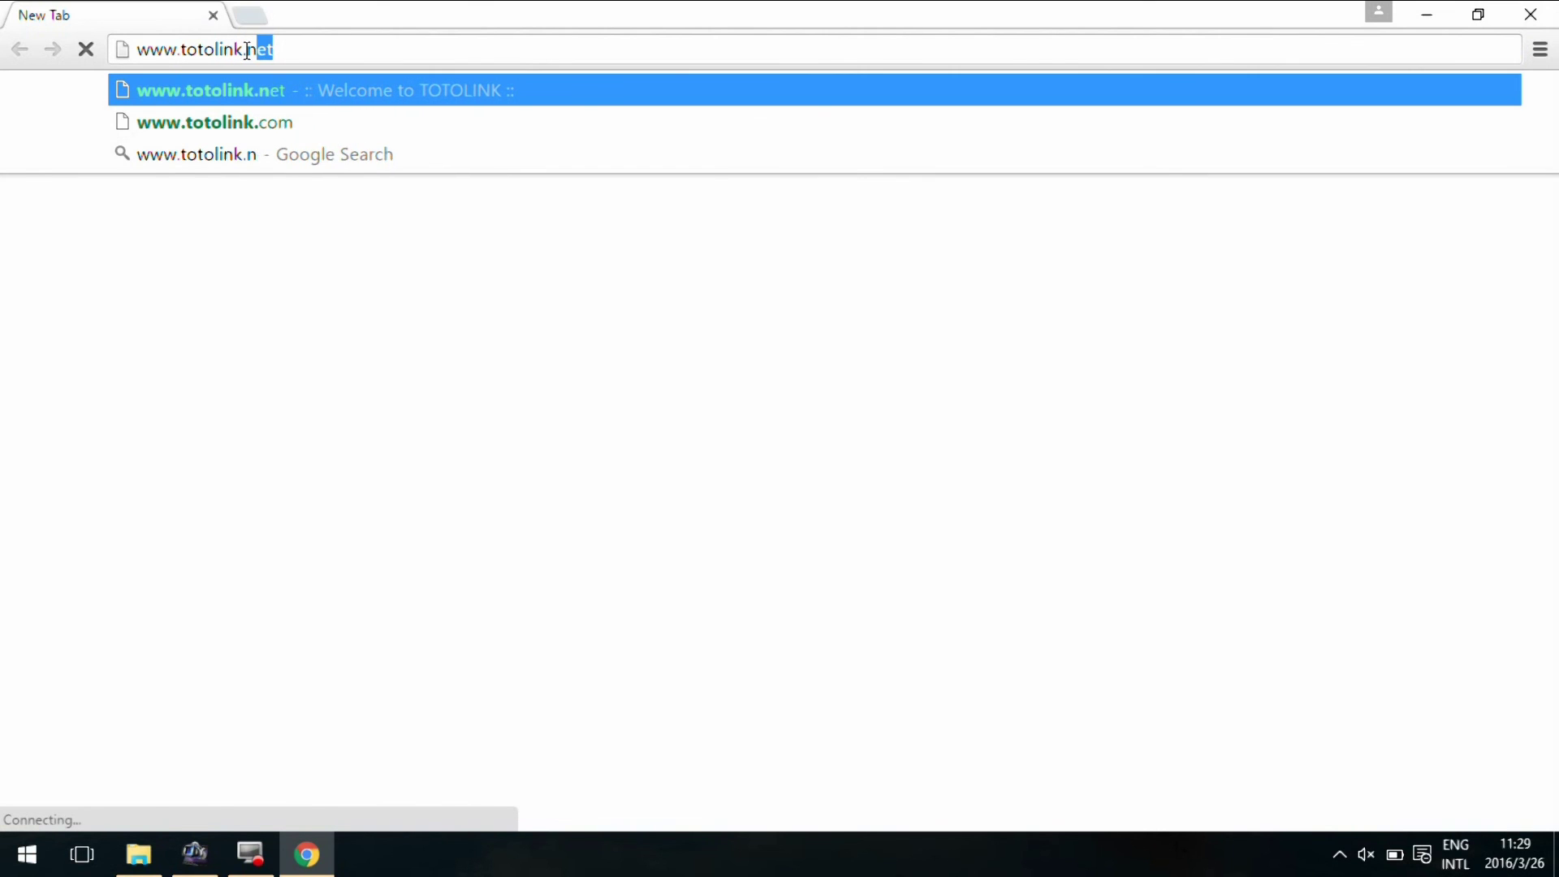
pyautogui.write('et')
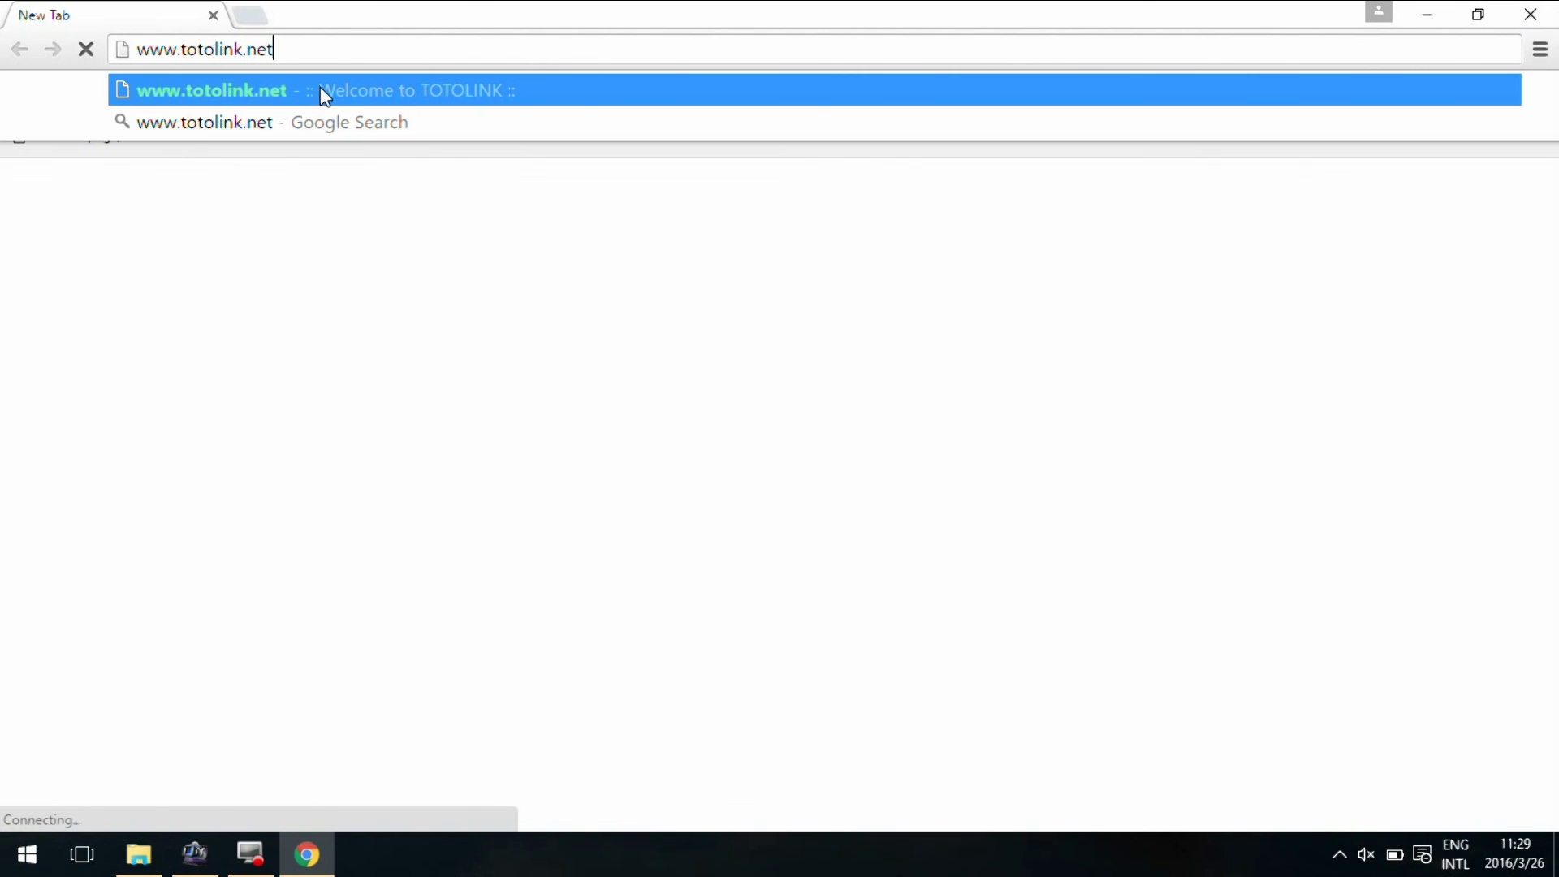
pyautogui.press('Return')
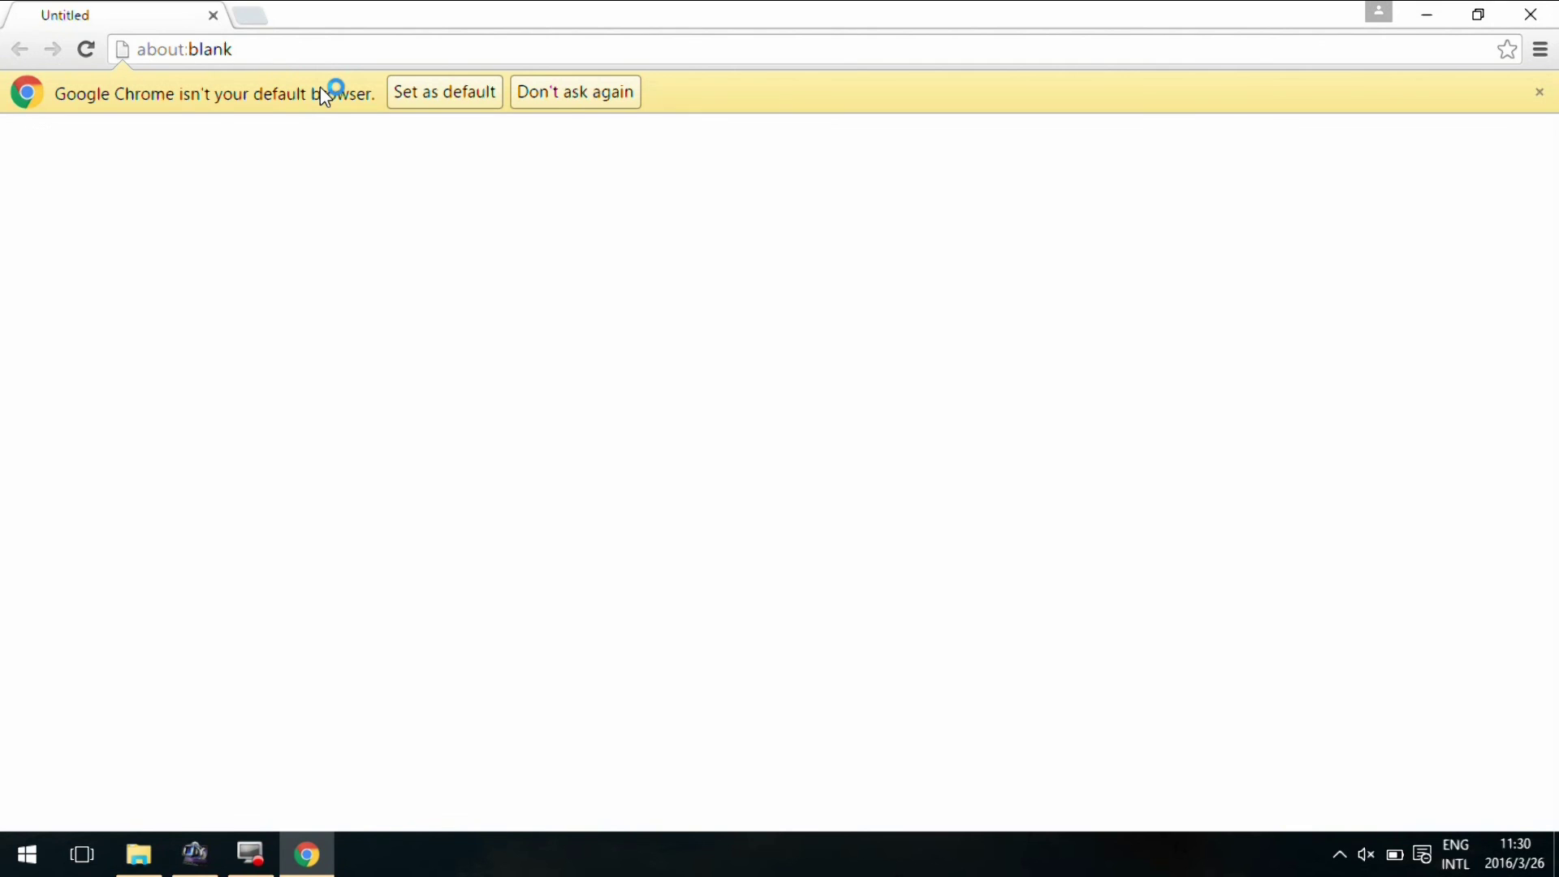